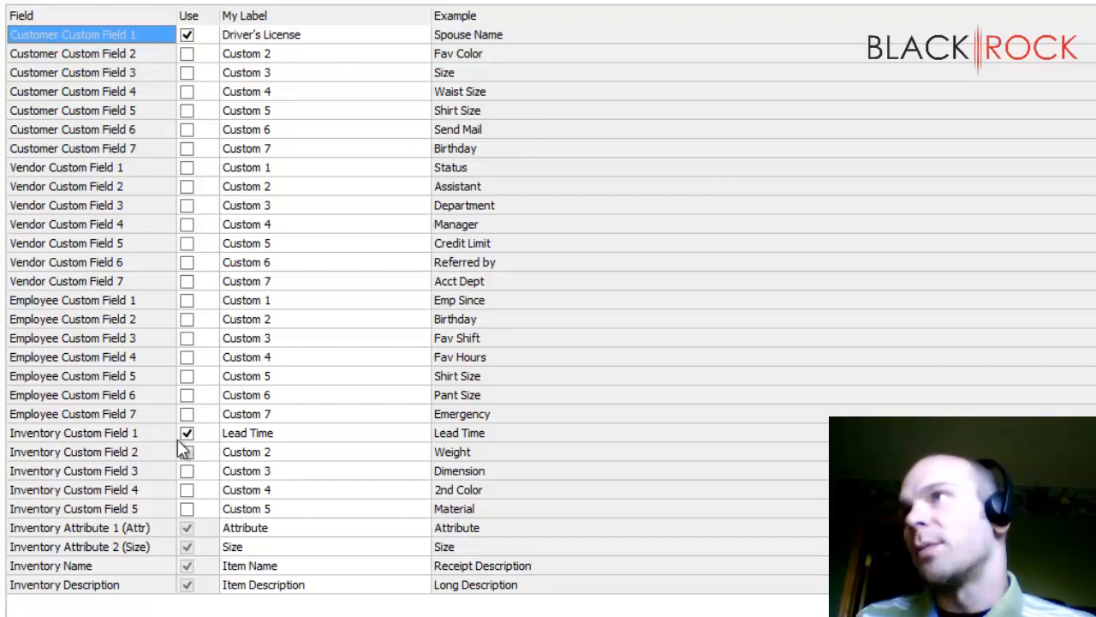
- Turn the use of Inventory Custom Field 1 off, select its Lead Time label, and turn the field on again
click(113, 435)
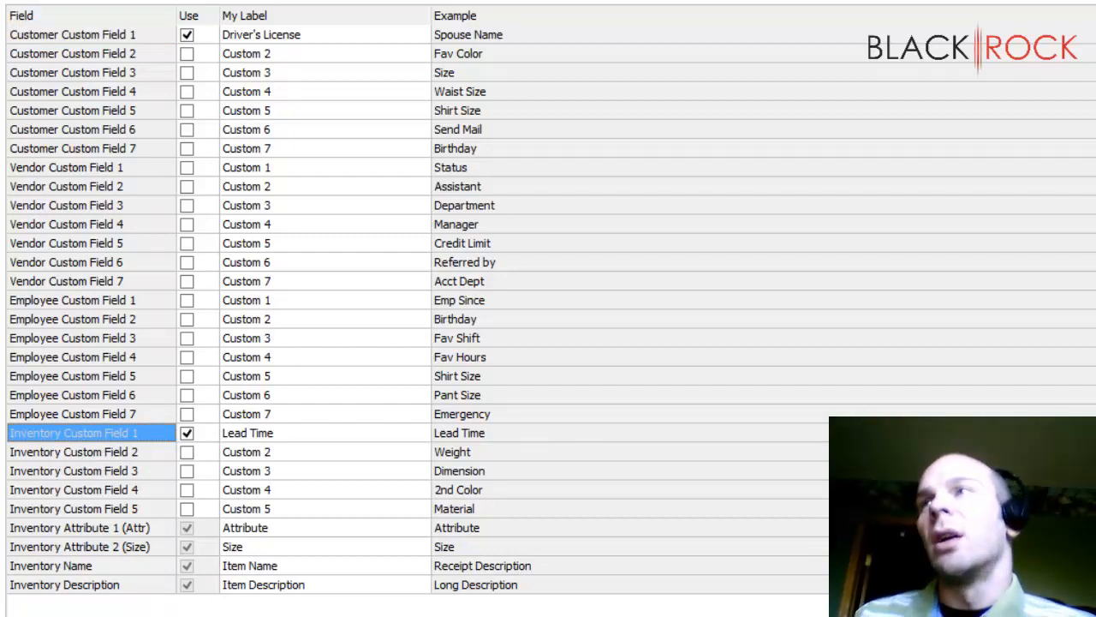
click(187, 434)
click(308, 433)
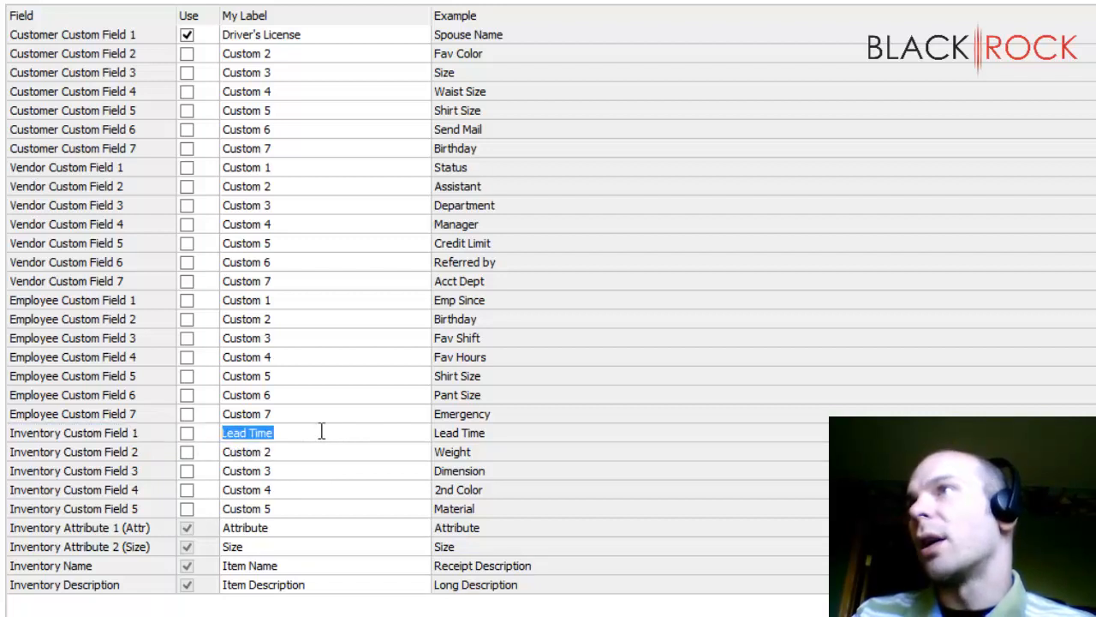
click(186, 434)
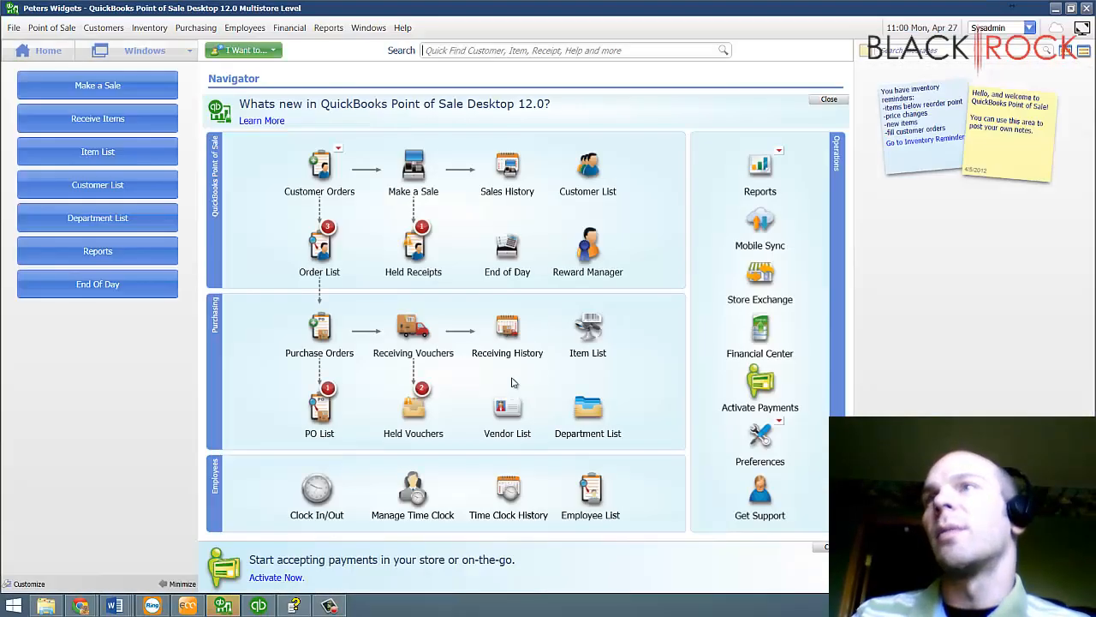
- Open the size 11 Cleats item from the item list, examine its Lead Time field, and close it
click(589, 332)
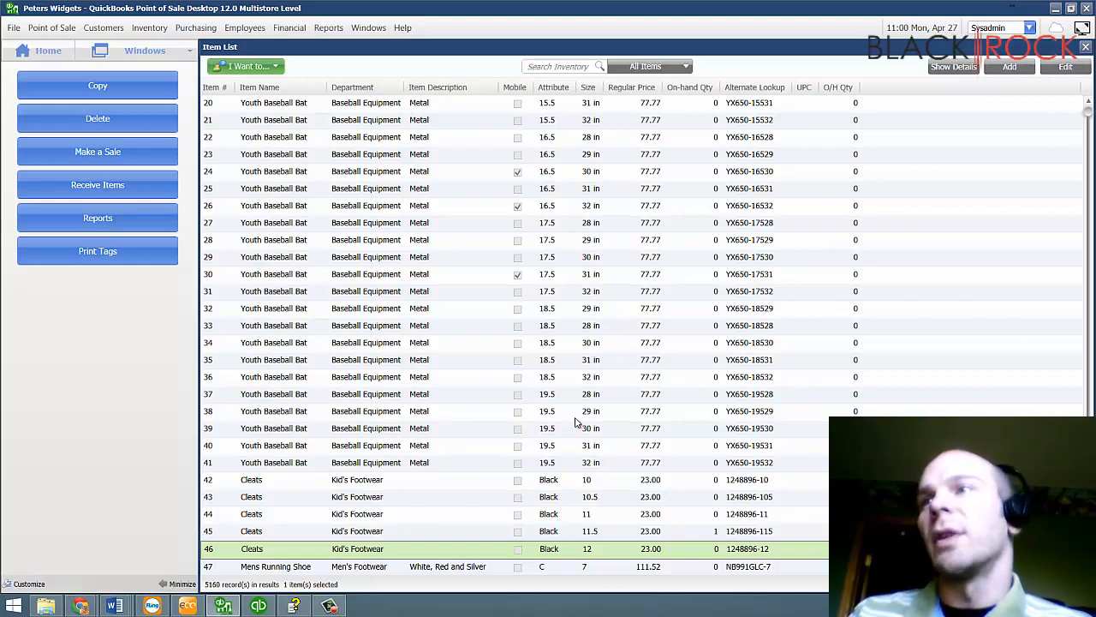
click(451, 518)
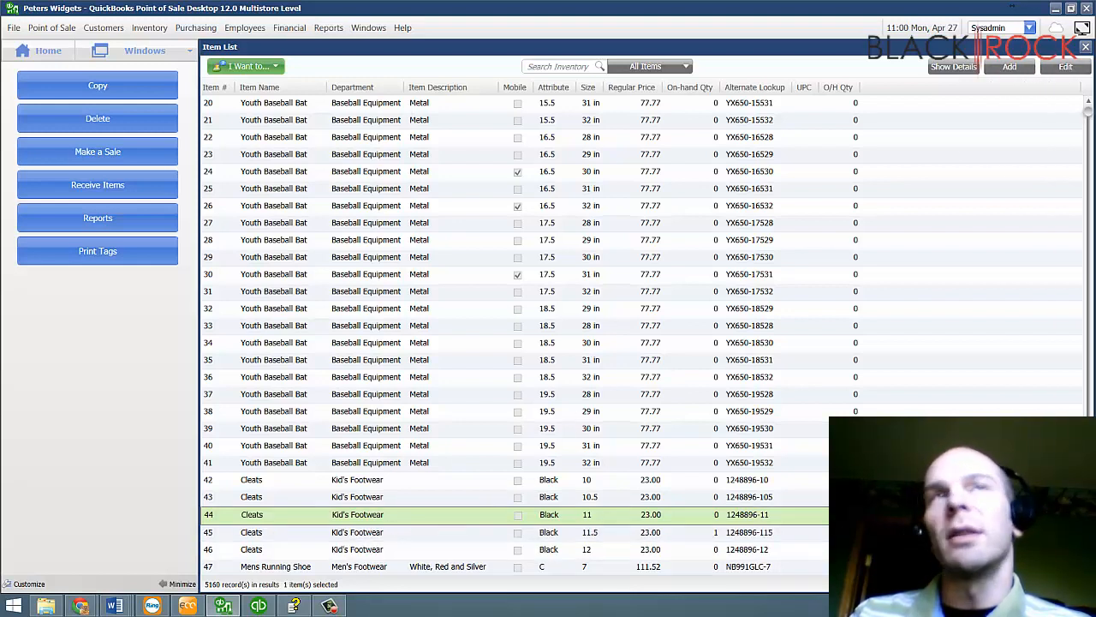
click(1067, 69)
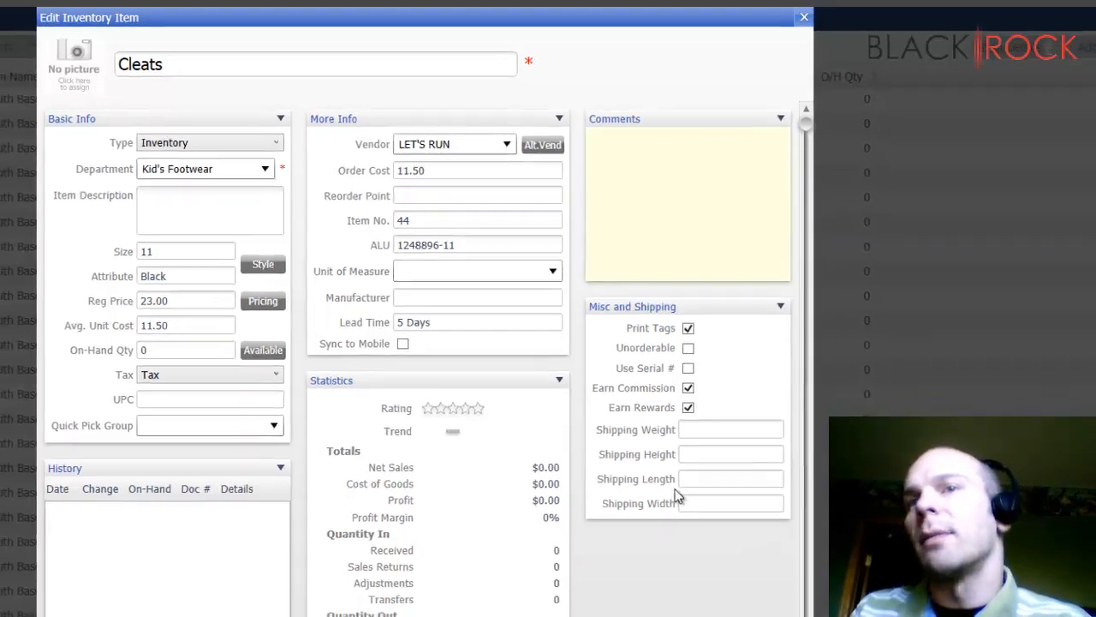
click(811, 17)
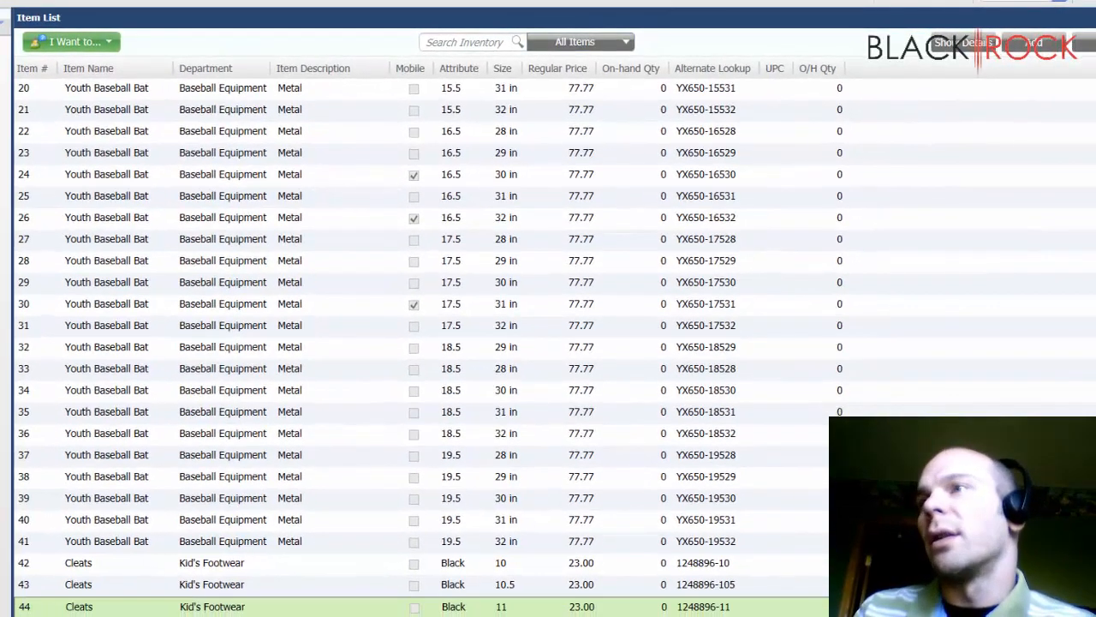
- Add the Lead Time column to the item list and check it for the Cleats items
right_click(943, 77)
click(872, 84)
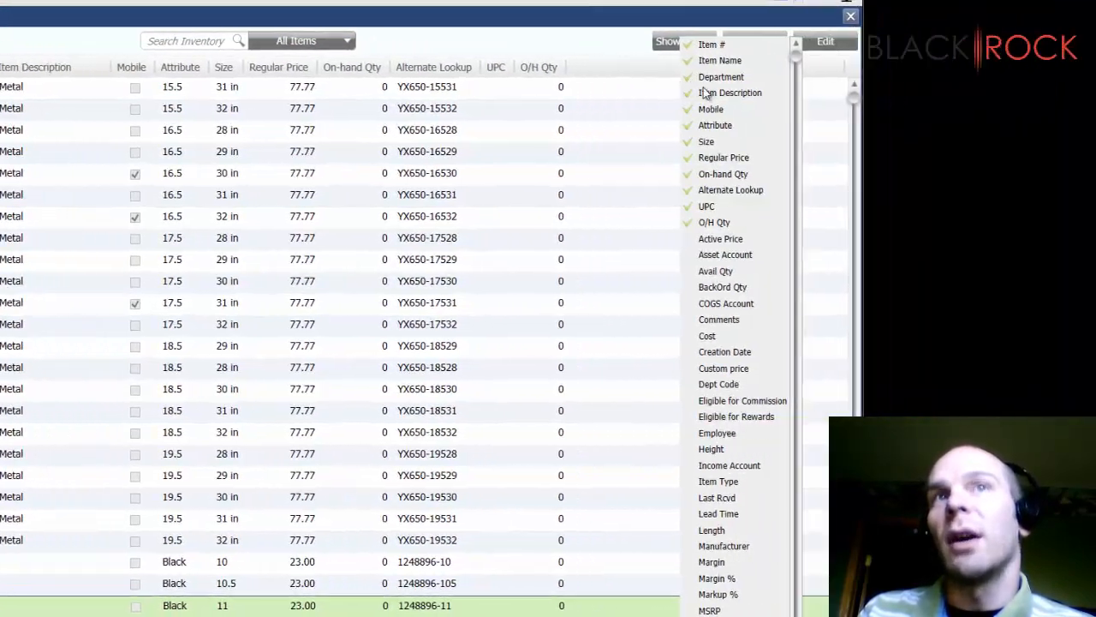
scroll(625, 454, down, 1)
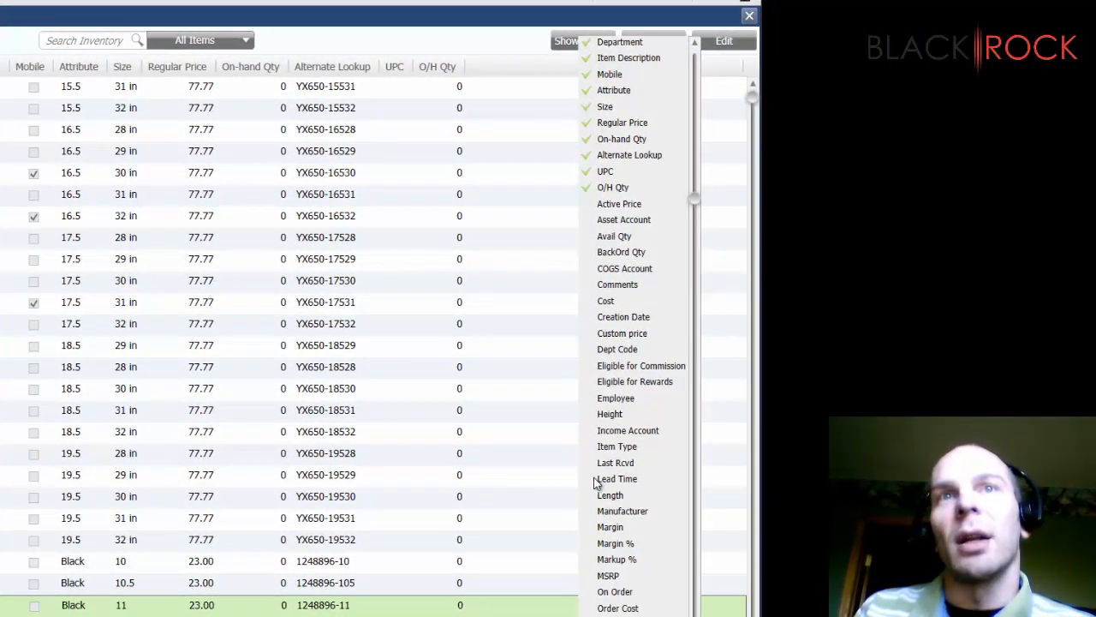
click(597, 483)
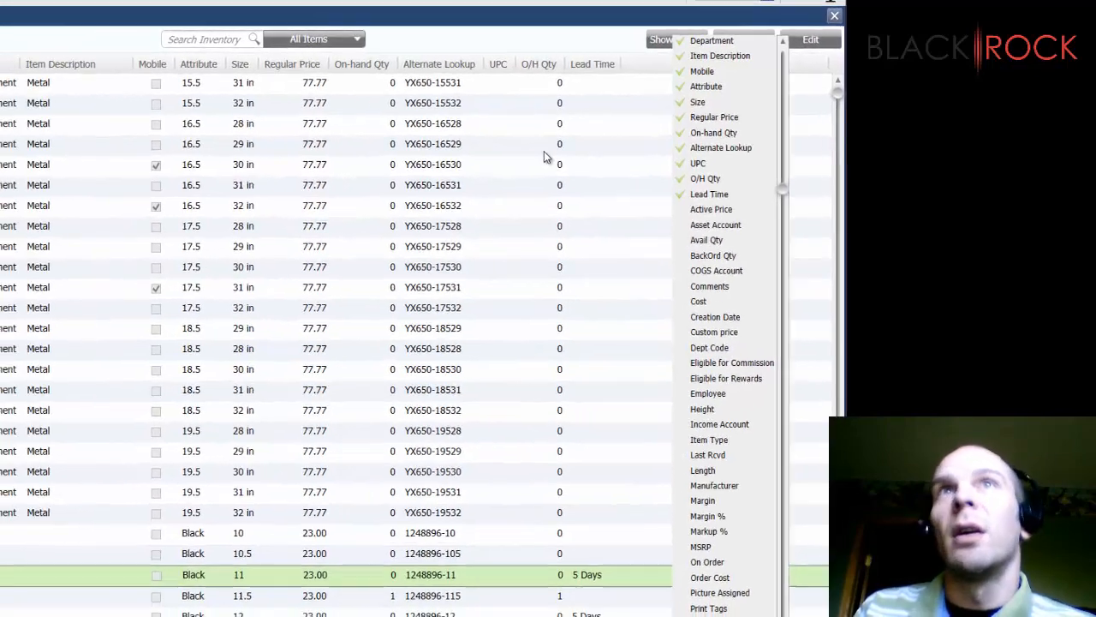
click(608, 126)
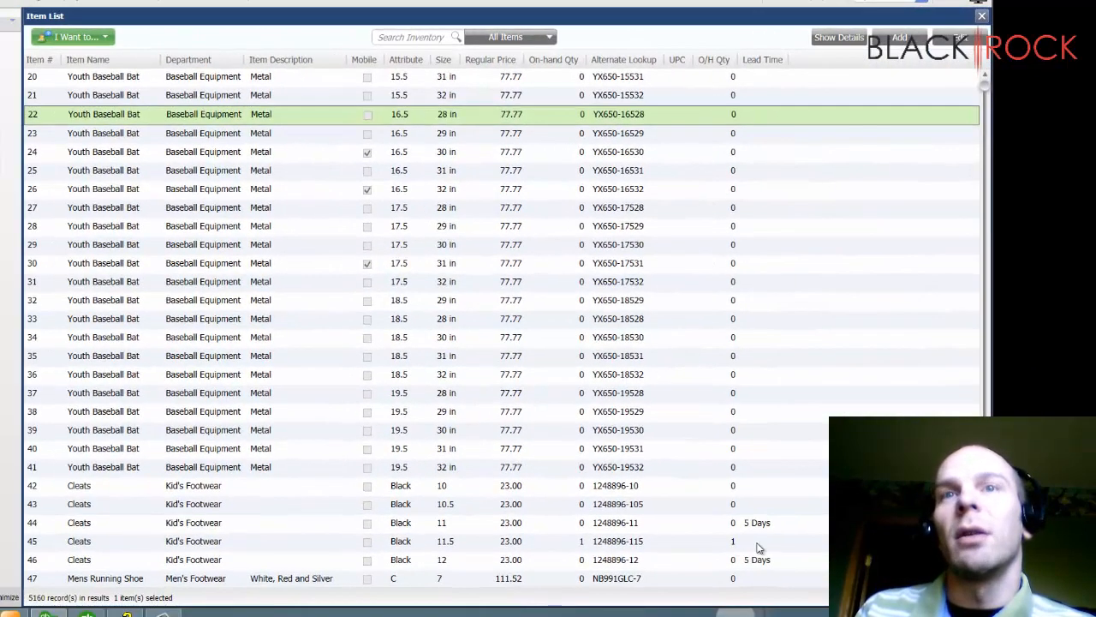
scroll(758, 537, down, 3)
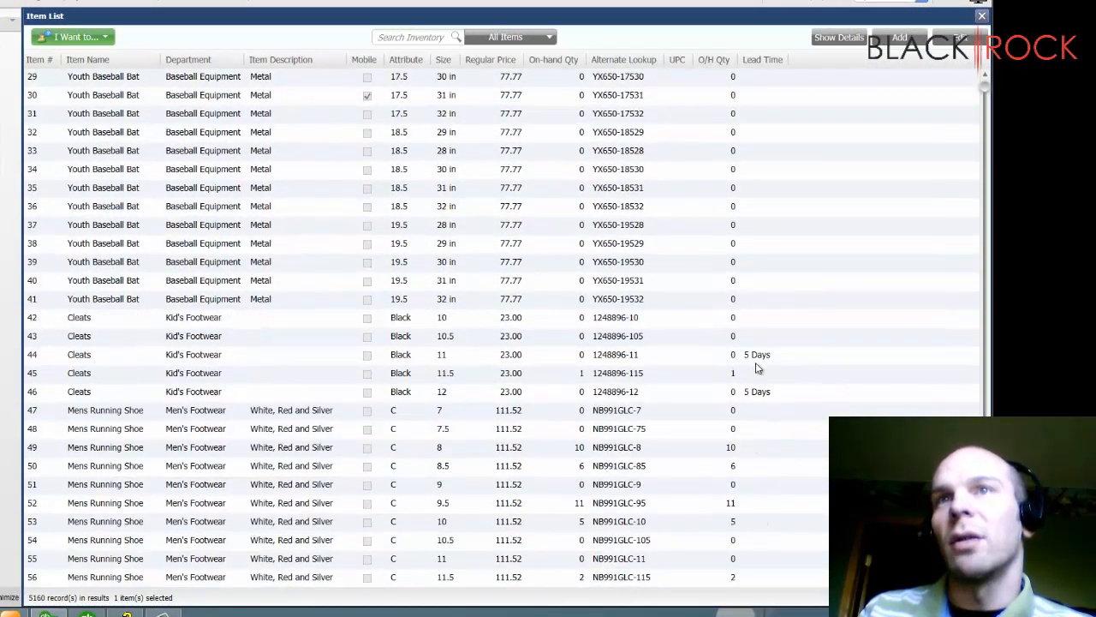
click(146, 394)
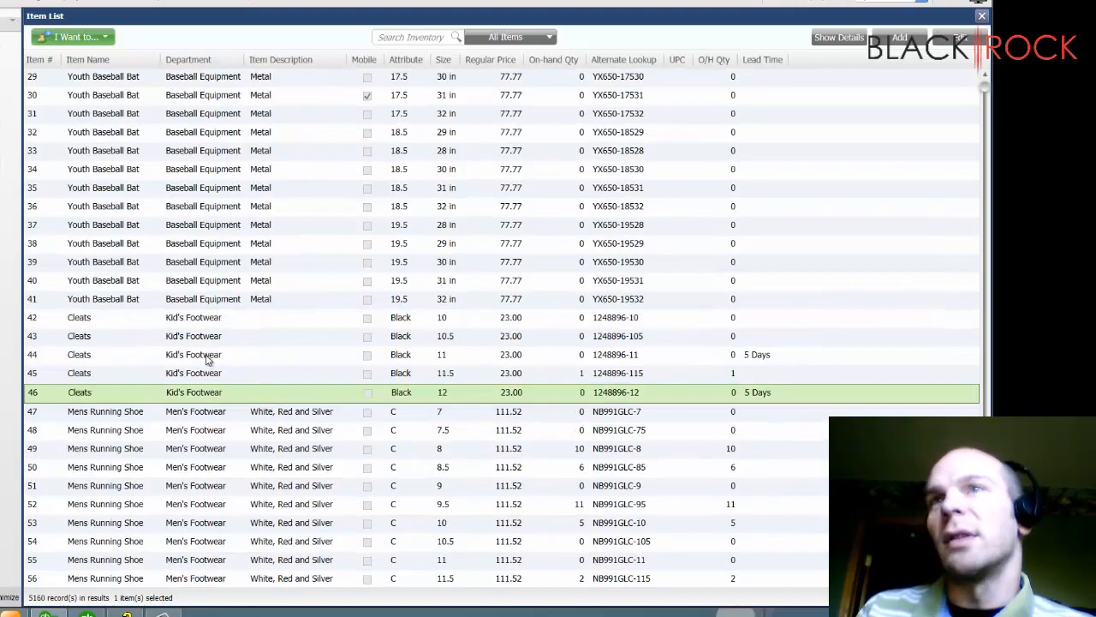
click(205, 358)
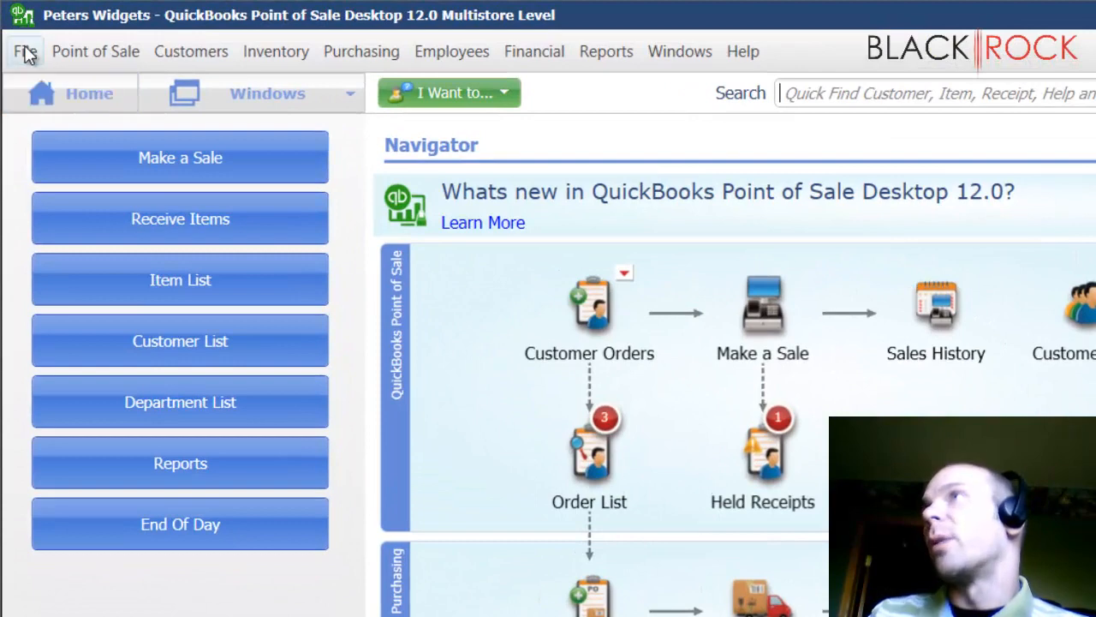
- Open the custom field labels in the company preferences and start editing the Customer Custom Field 1 label
click(16, 29)
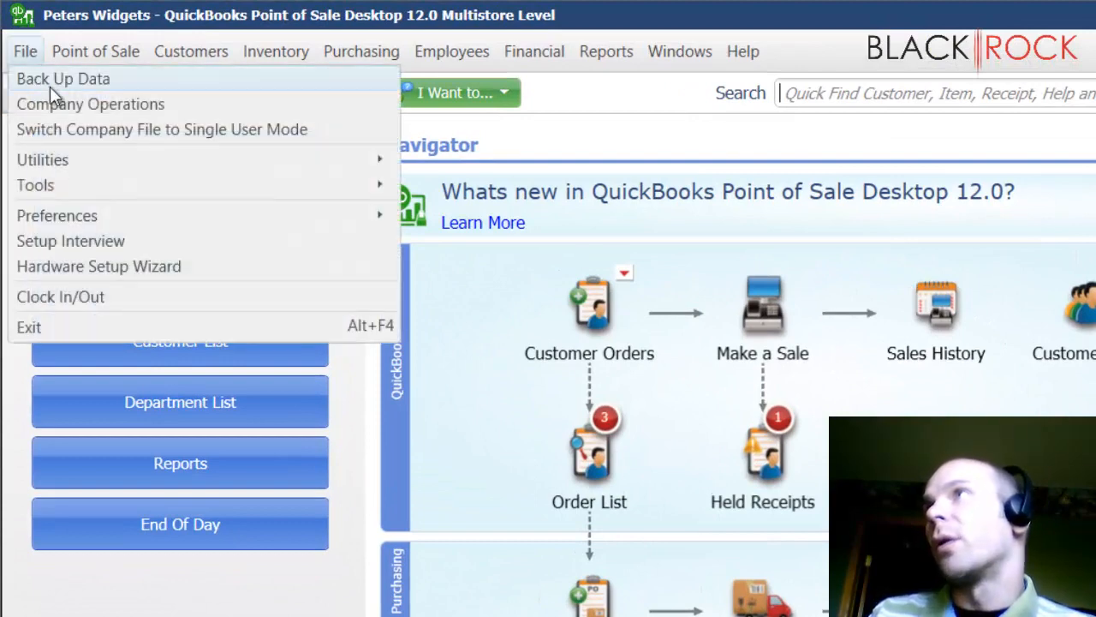
mouse_move(105, 219)
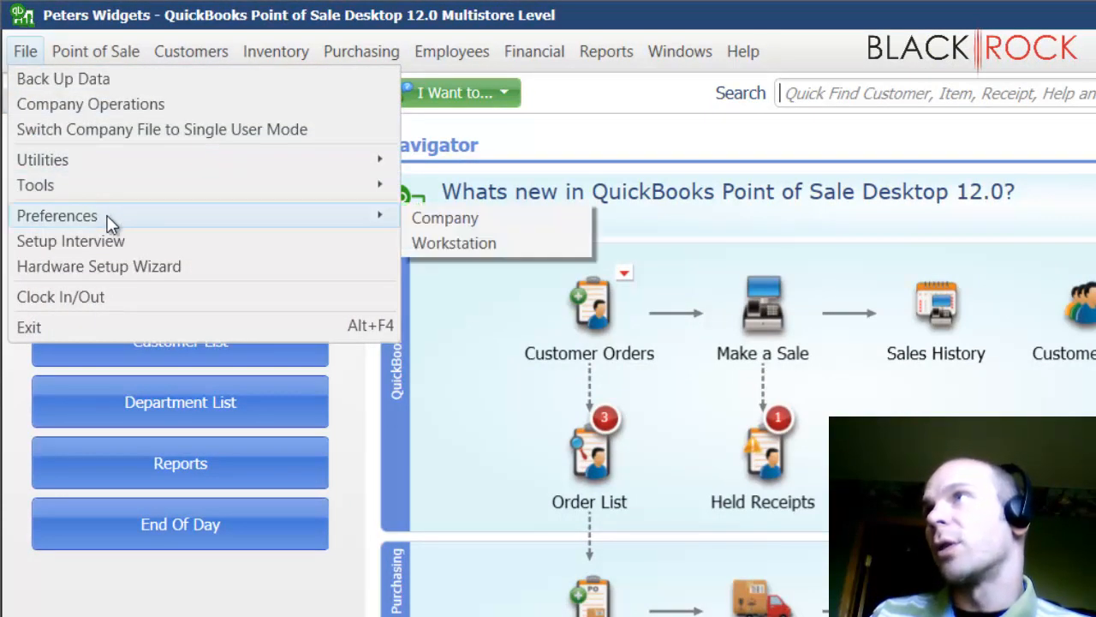
click(442, 221)
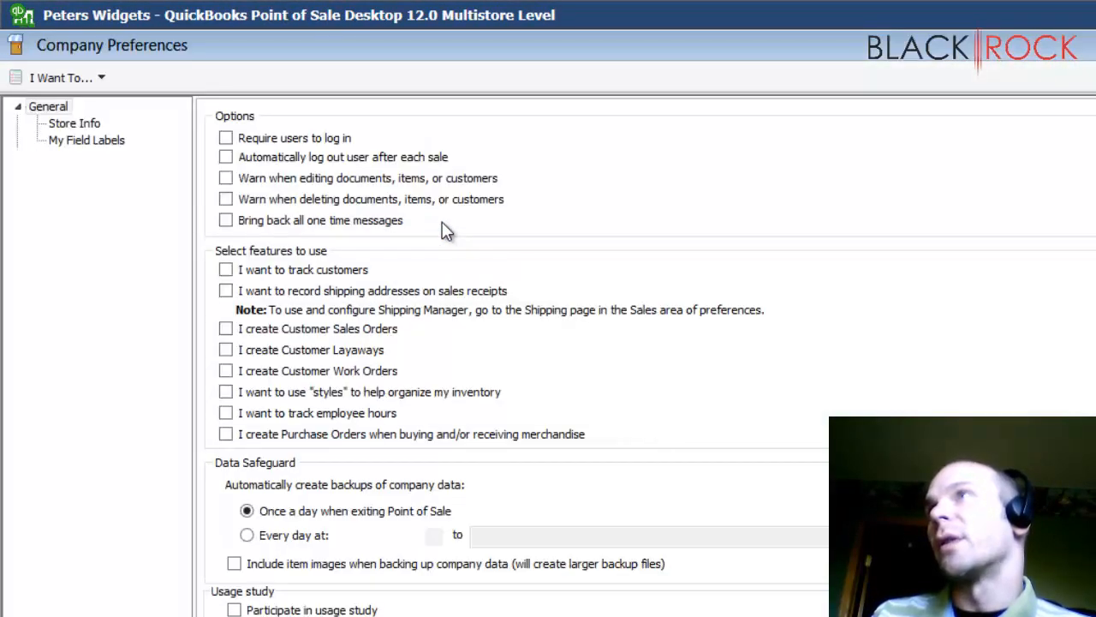
click(92, 146)
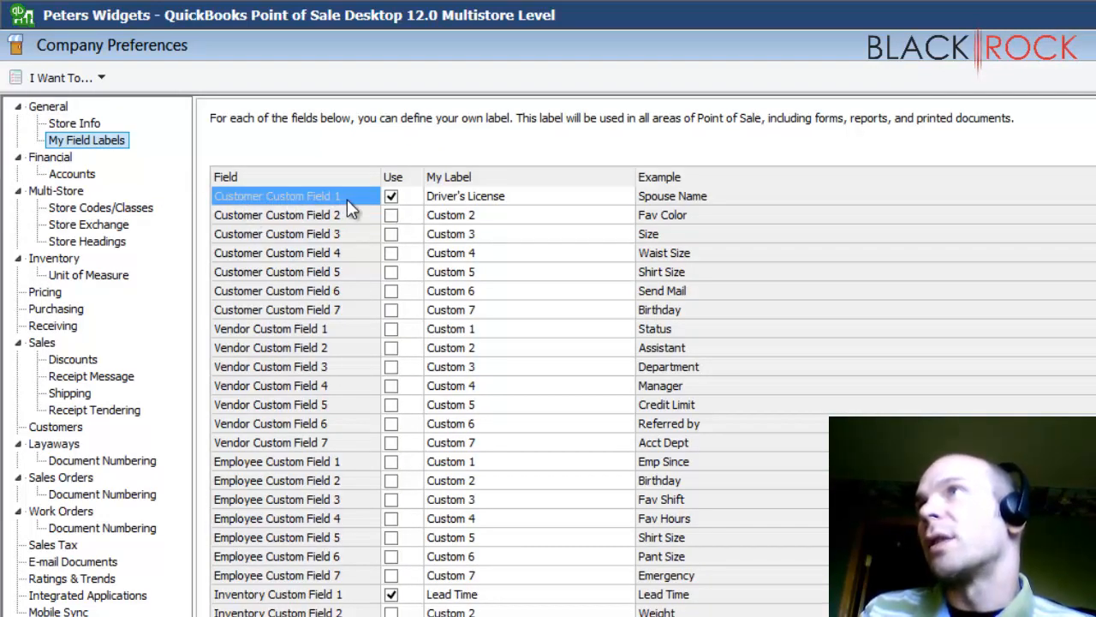
click(537, 195)
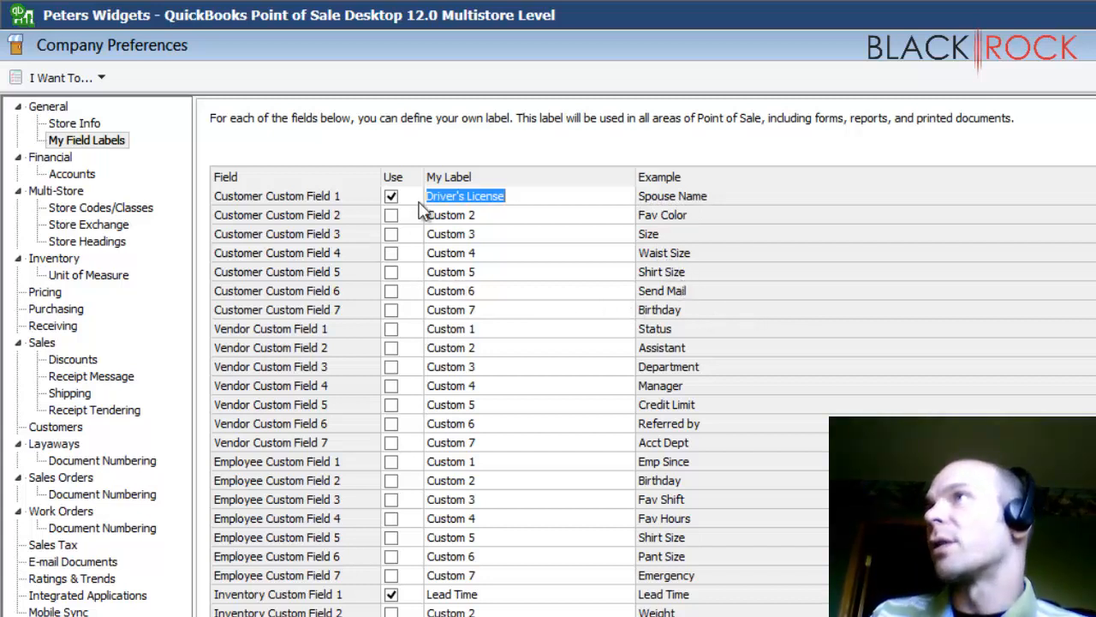
click(523, 195)
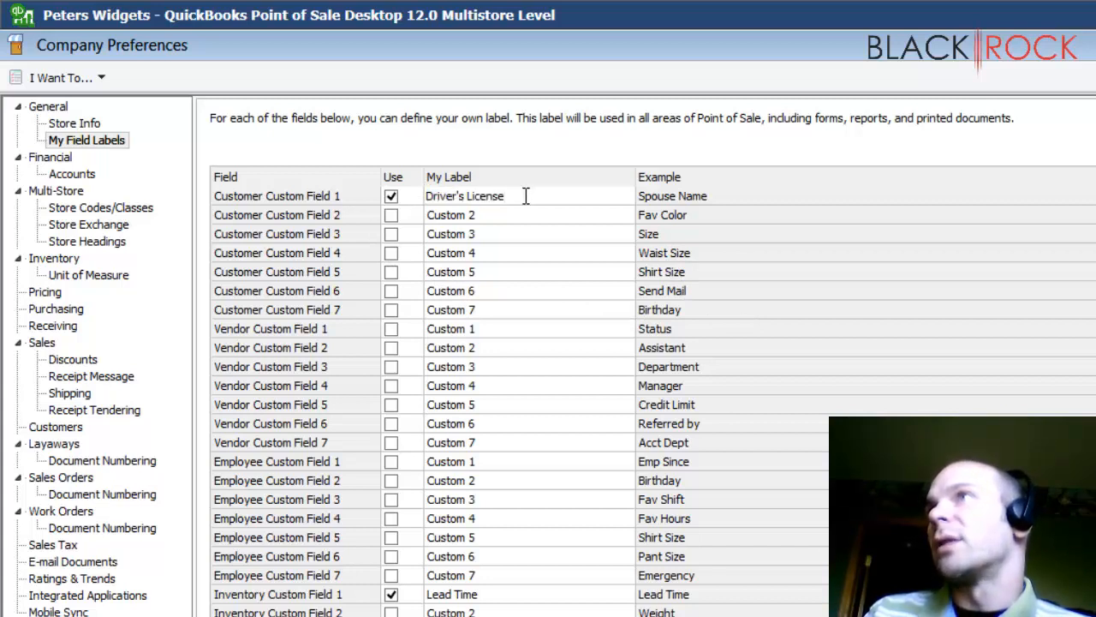
- Enable Customer Custom Field 2 and label it Membership Level
click(490, 215)
click(490, 215)
drag(492, 214, 411, 215)
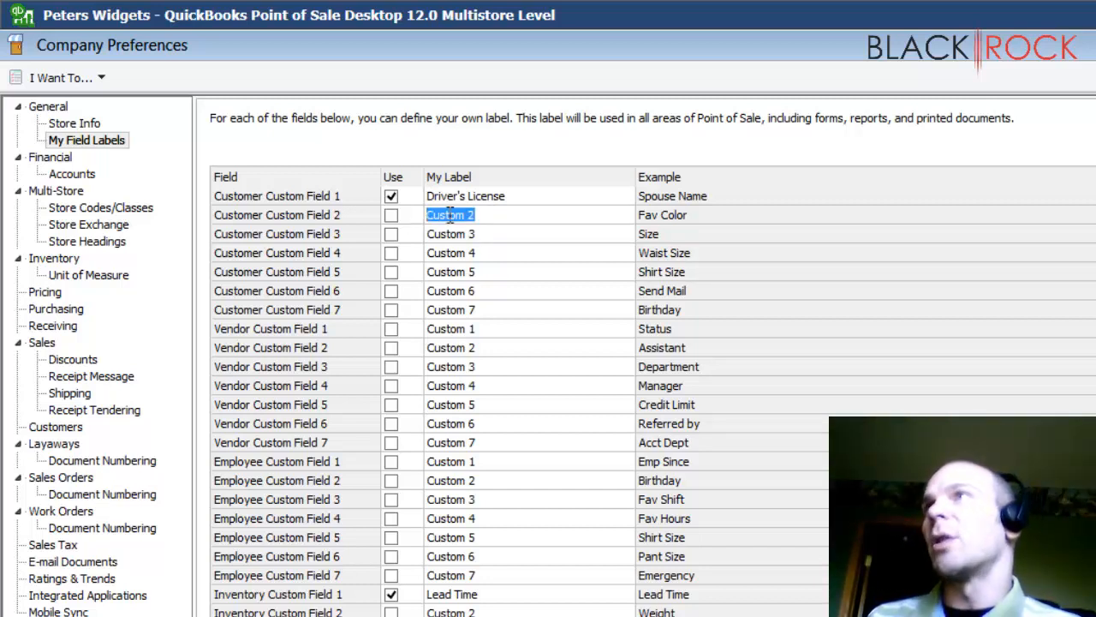
click(390, 215)
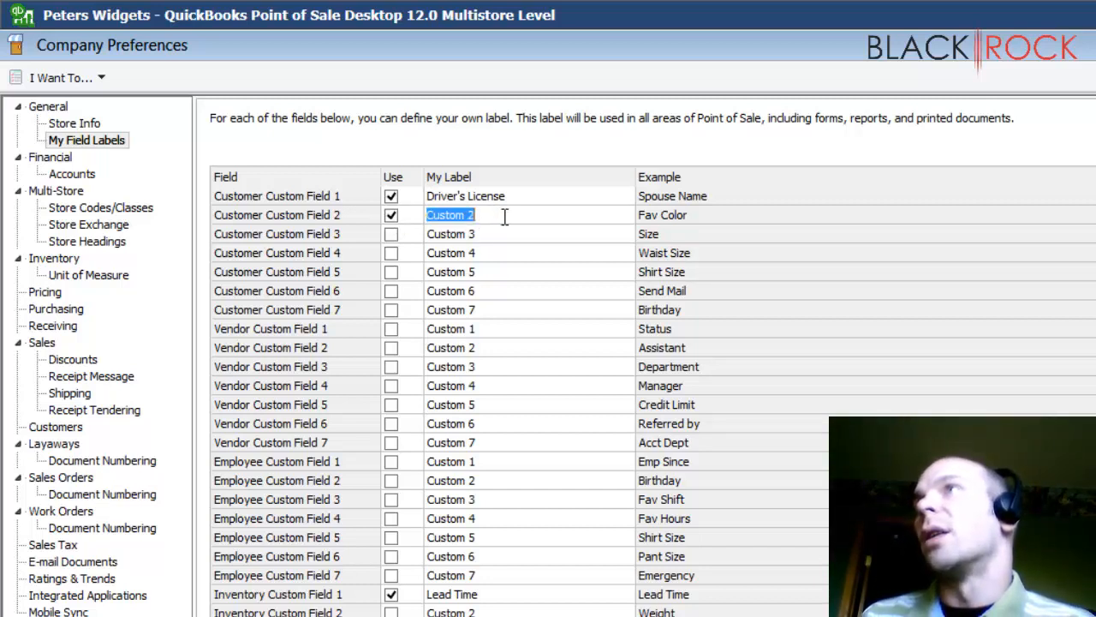
text(Mem)
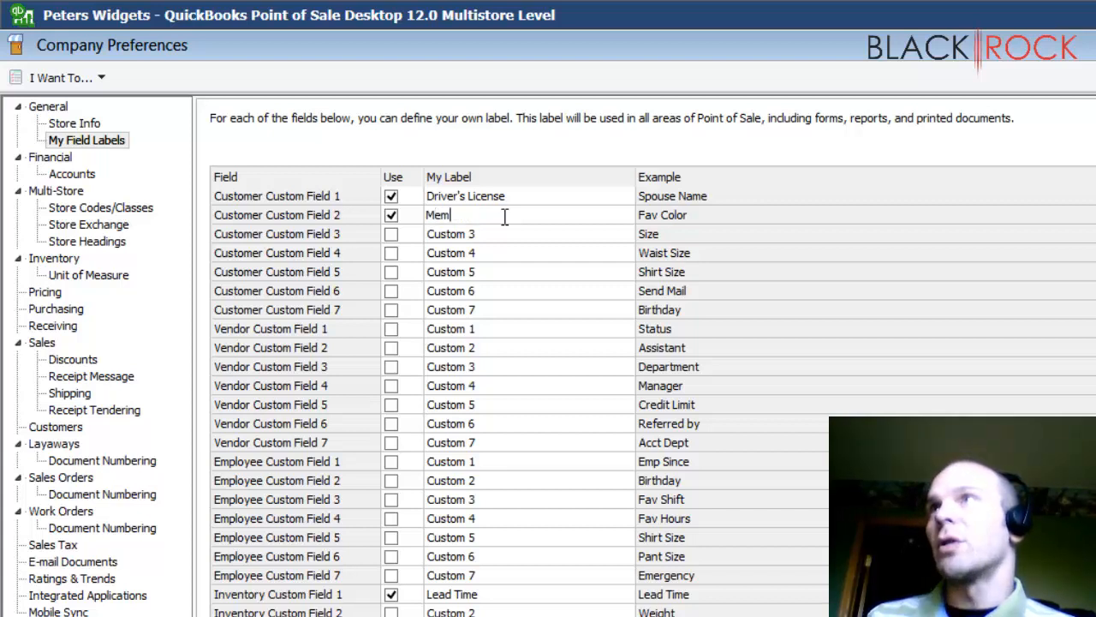
text(bership)
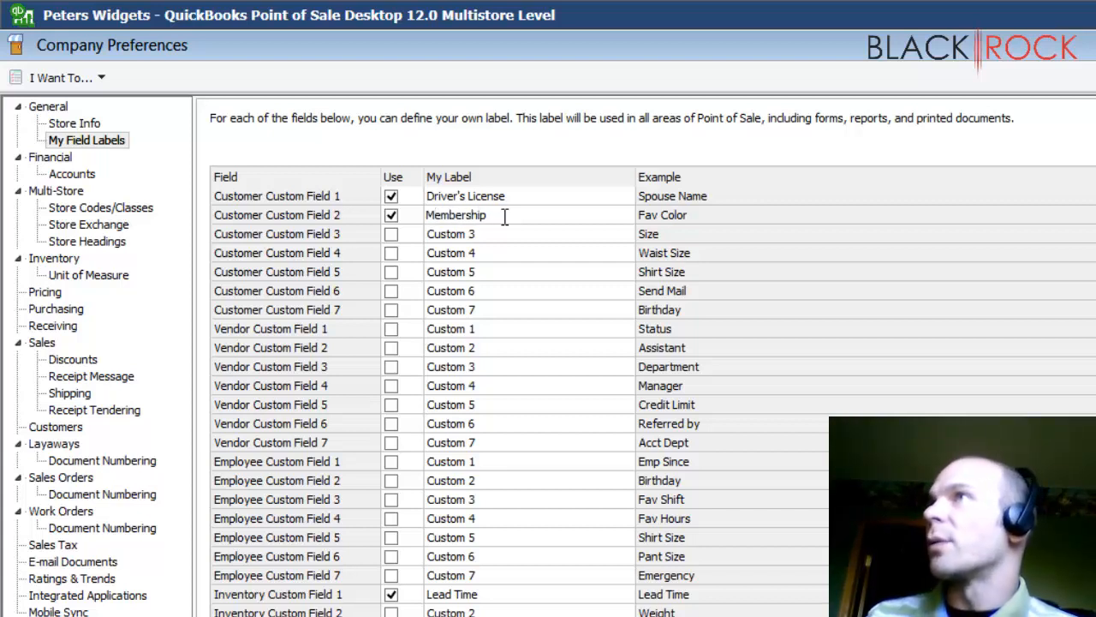
text( Lev)
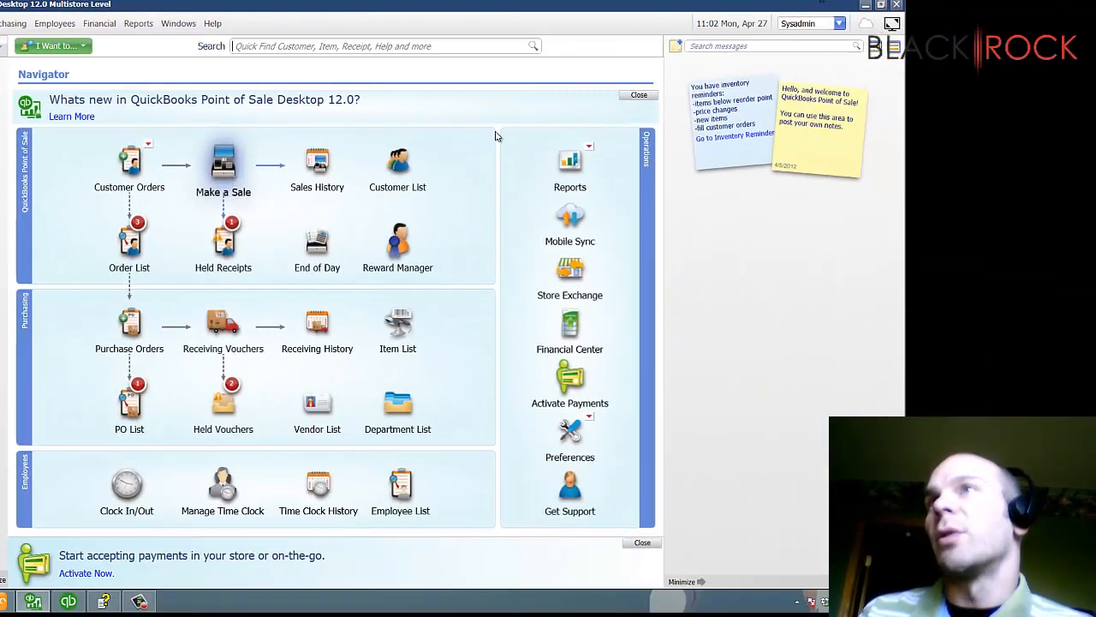
- Start a new sales receipt, create a new customer from it, and enter the customer's first and last name
click(321, 202)
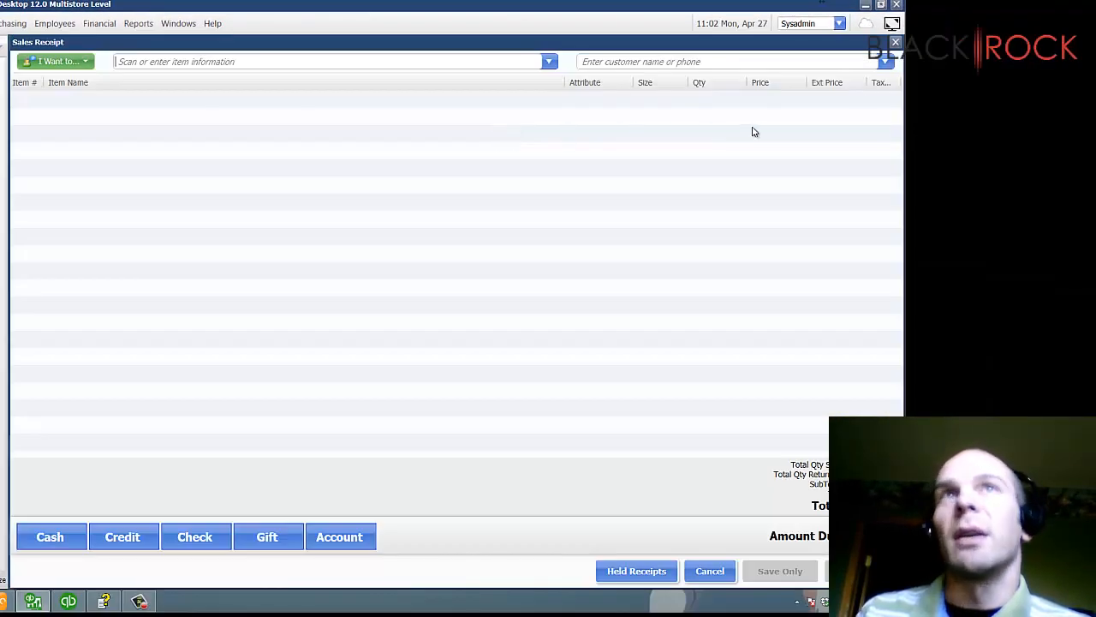
click(886, 62)
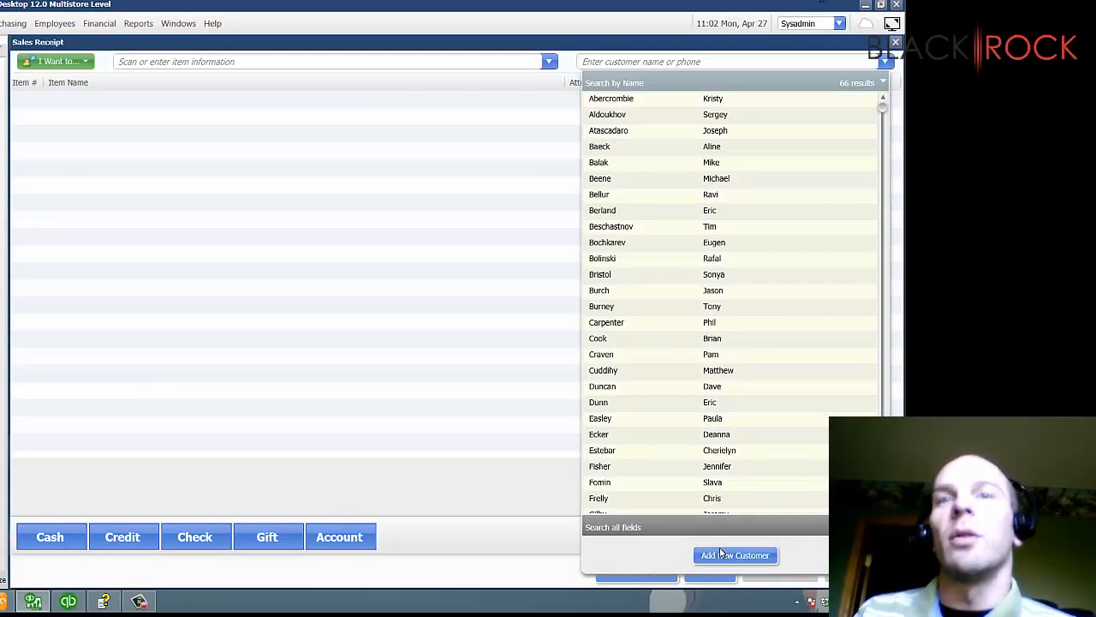
click(725, 556)
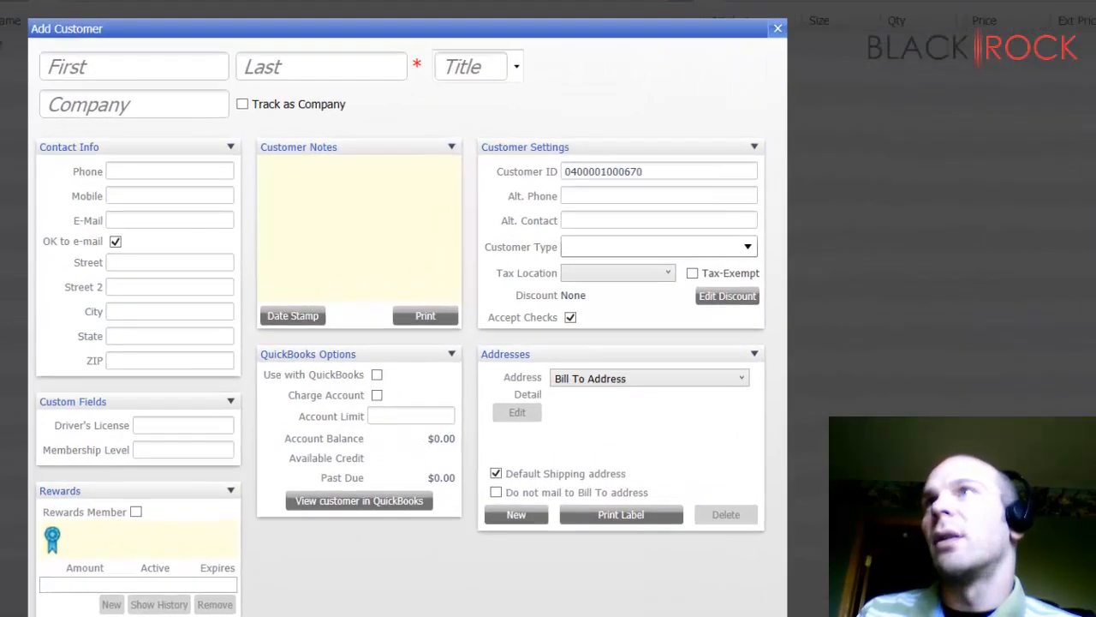
text(Bob)
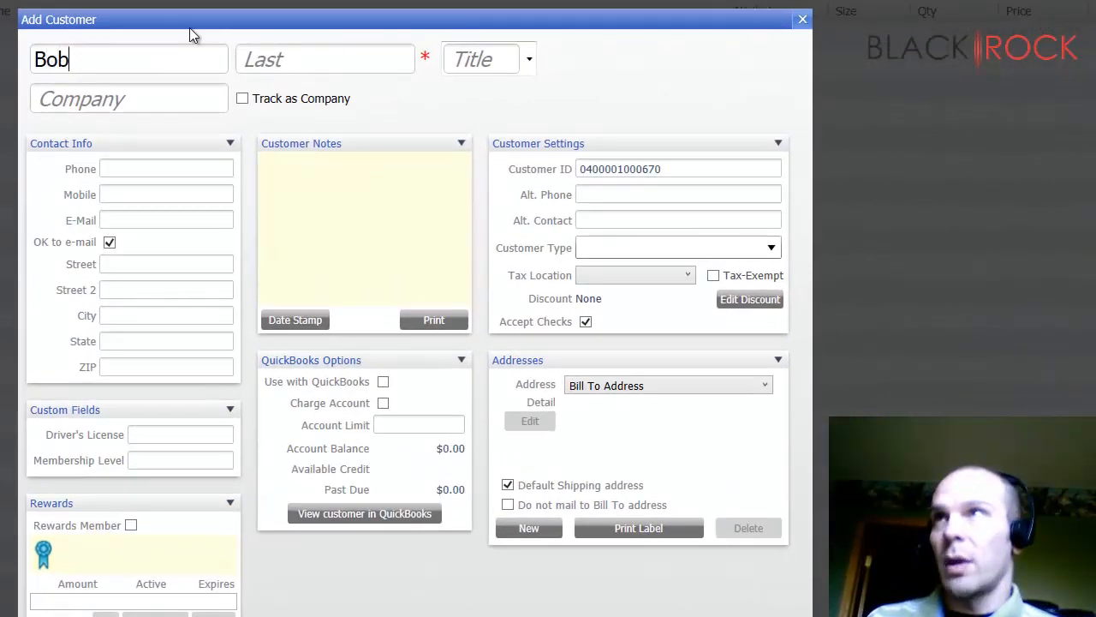
key(Tab)
text(Jones)
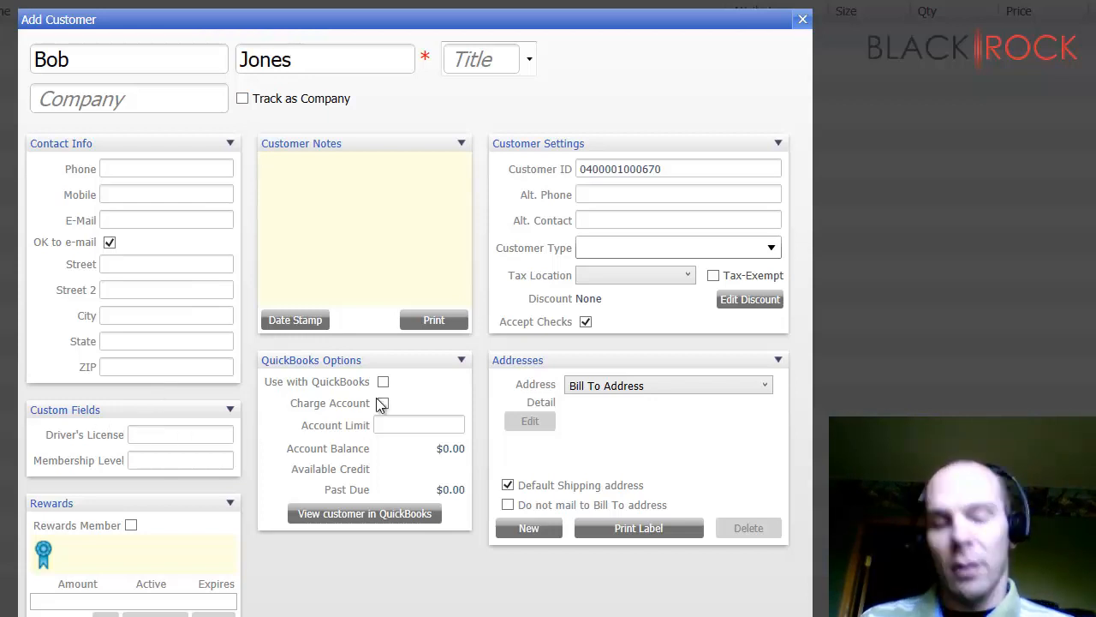
- Fill in the driver's license number, set the membership level to Bronze Member, and save the customer without rewards enrollment
text(123456785)
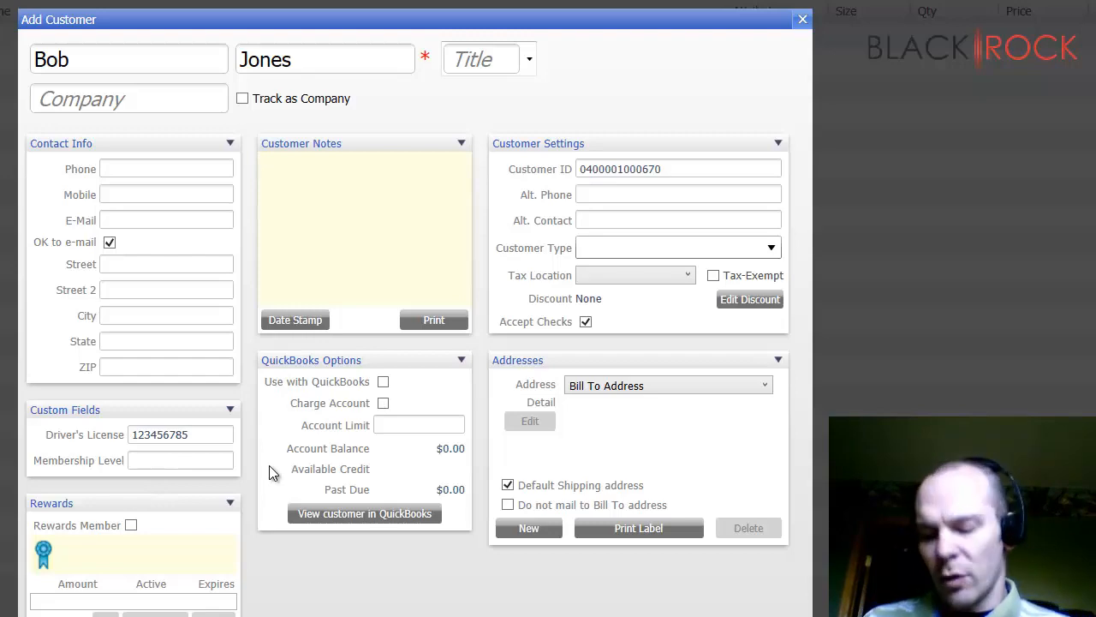
text(Bronze )
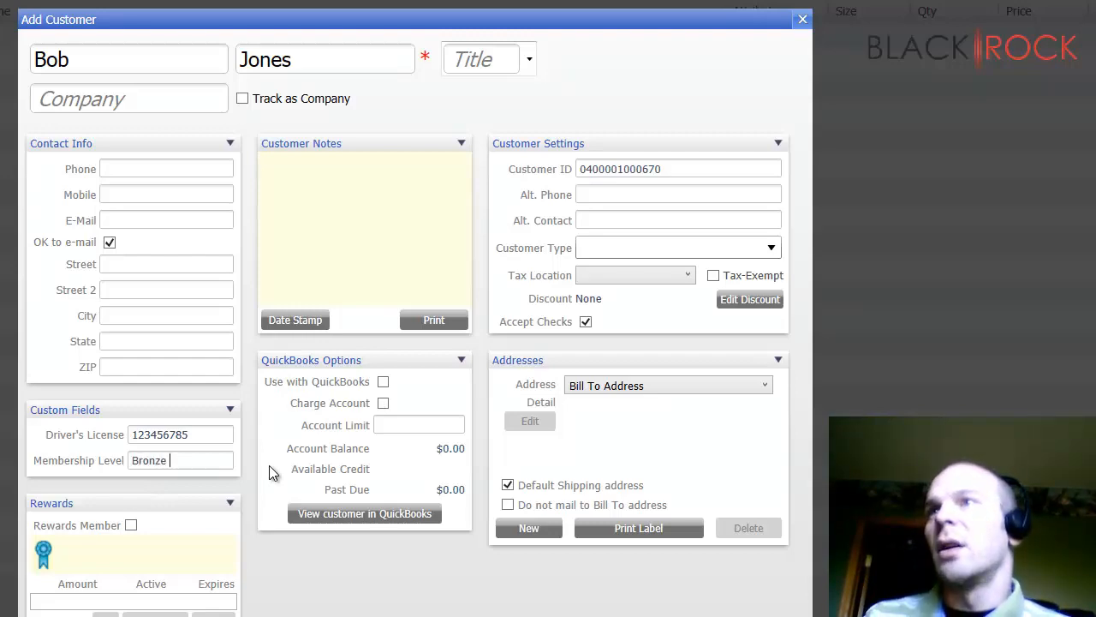
text(Member)
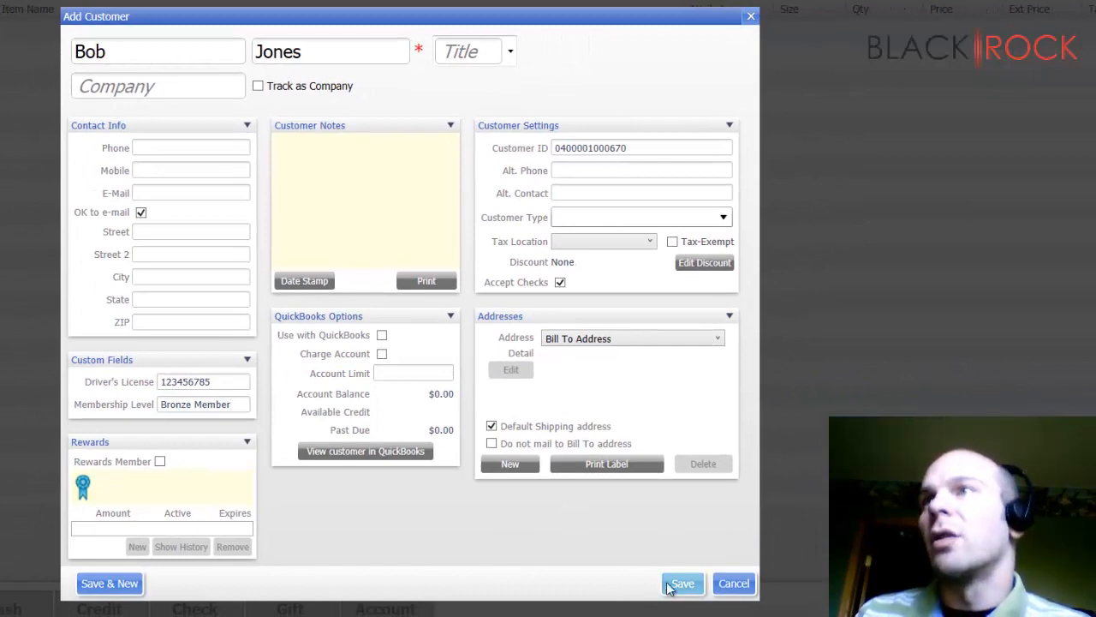
click(677, 584)
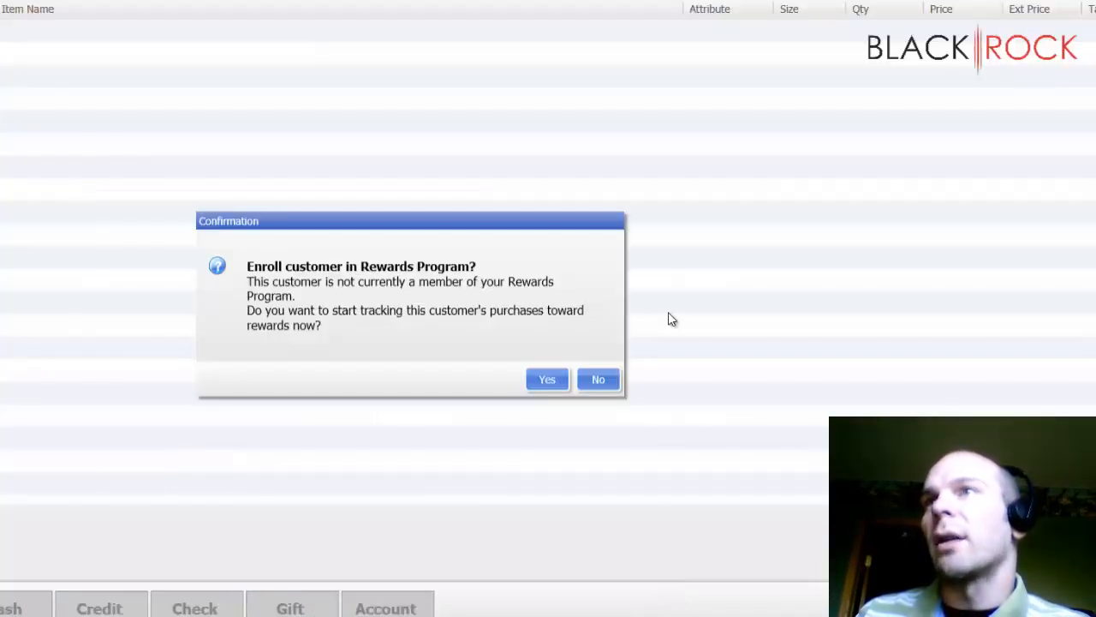
click(611, 381)
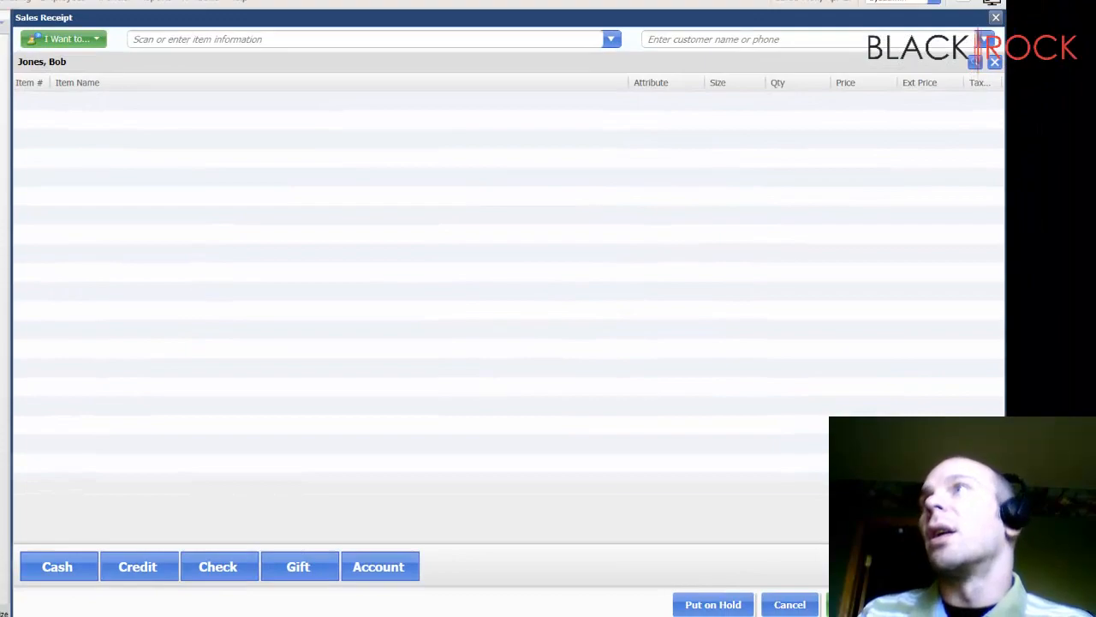
- Cancel the open sales receipt and add the Membership Level column to the customer list
click(789, 605)
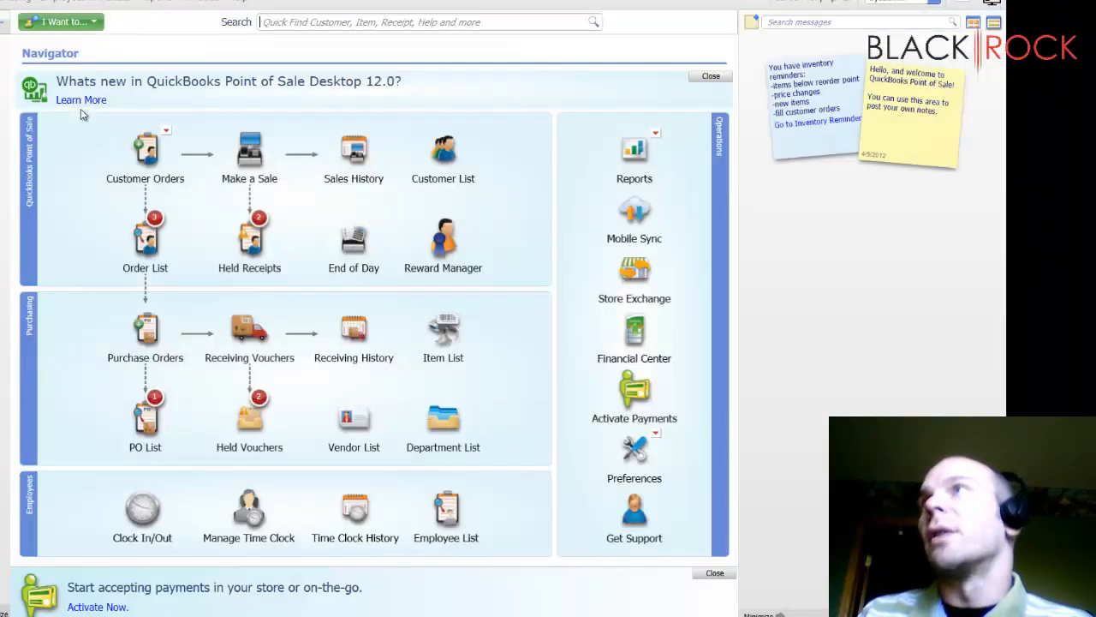
click(465, 172)
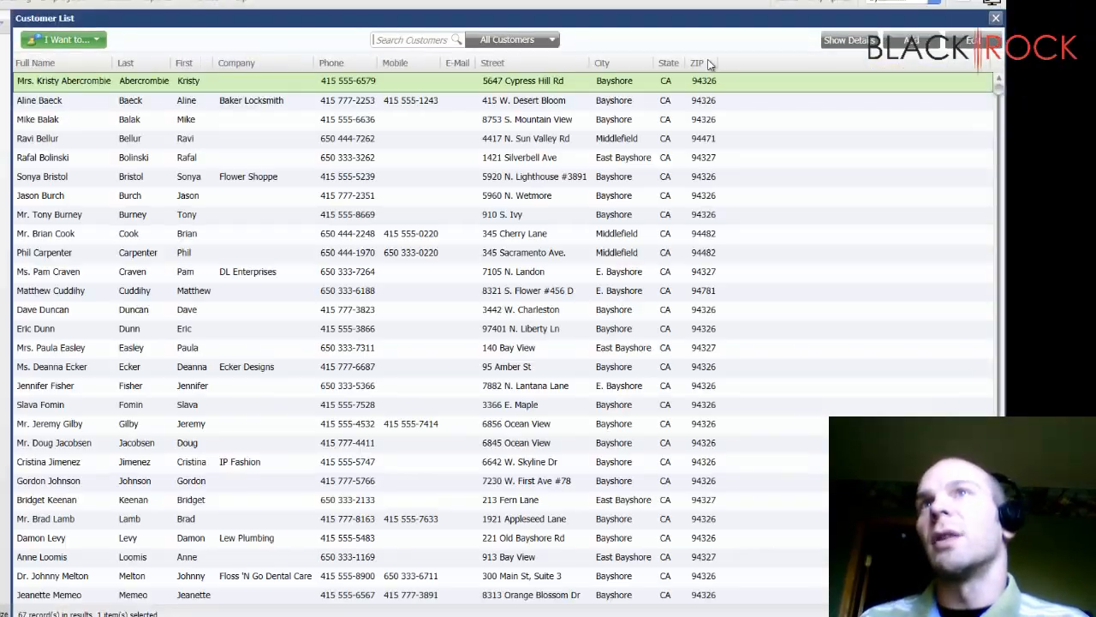
right_click(795, 68)
click(835, 77)
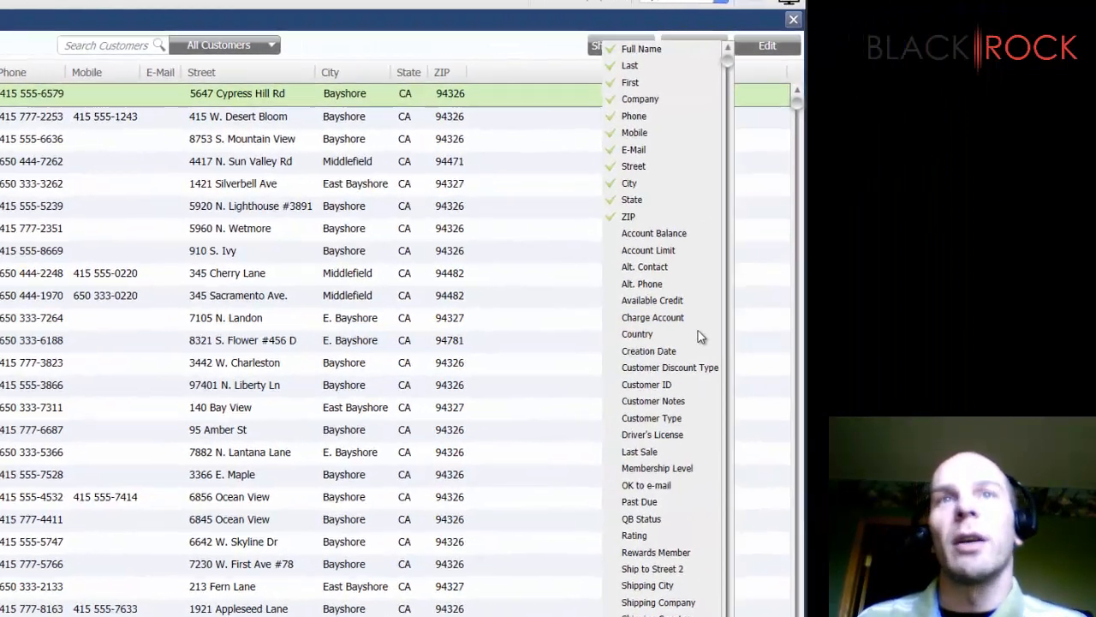
scroll(652, 300, down, 1)
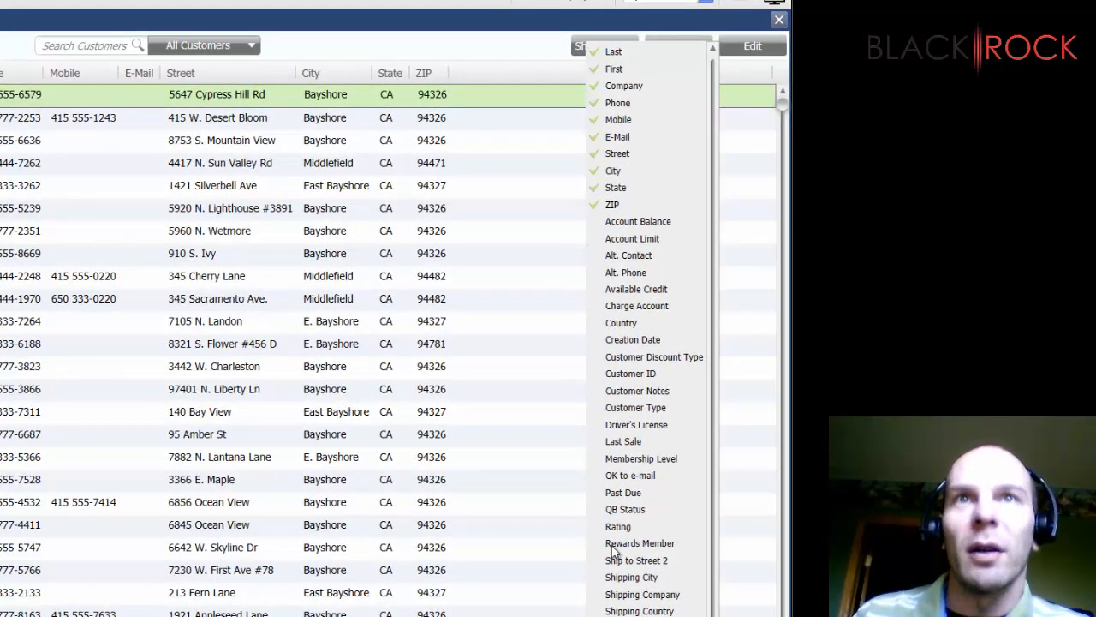
click(613, 459)
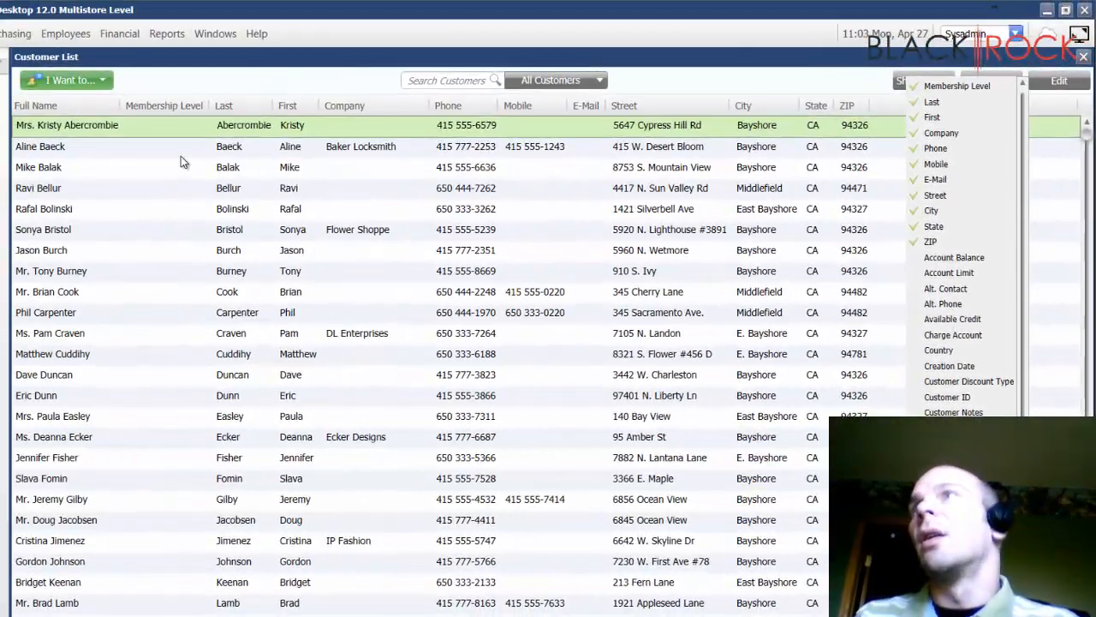
click(47, 140)
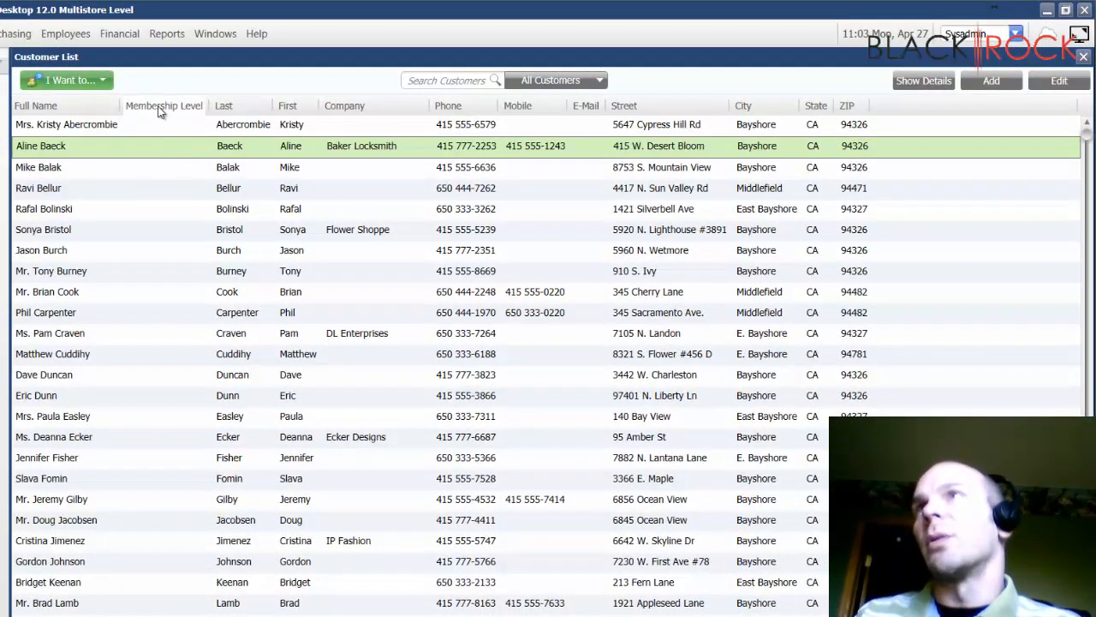
- Locate the newly created customer at the end of the customer list and sort the list by Membership Level in descending order
scroll(158, 195, down, 12)
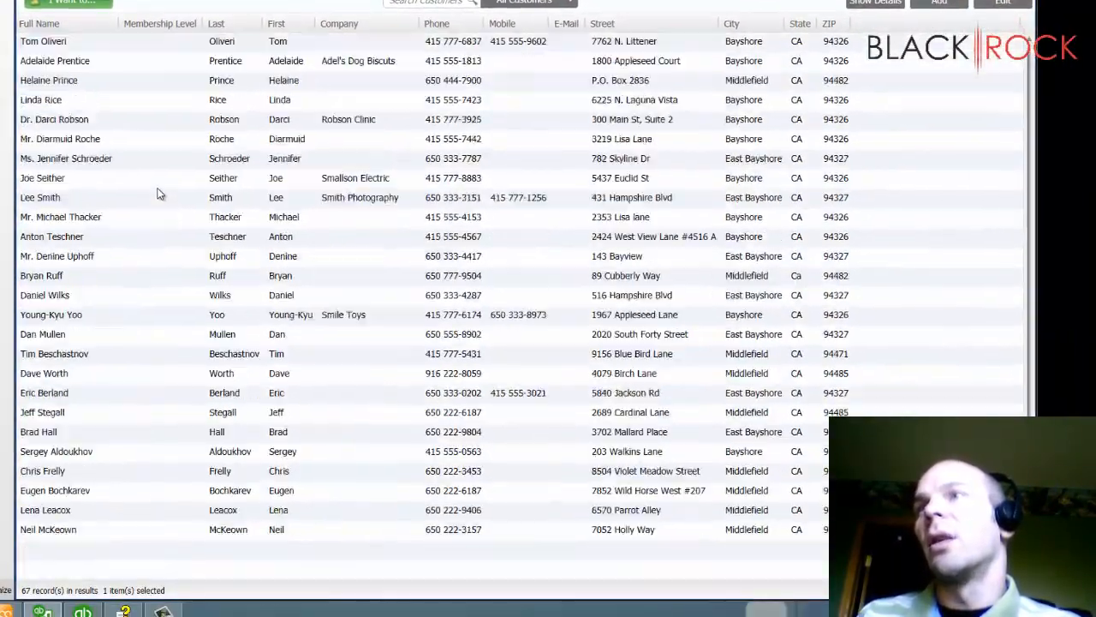
scroll(158, 196, down, 3)
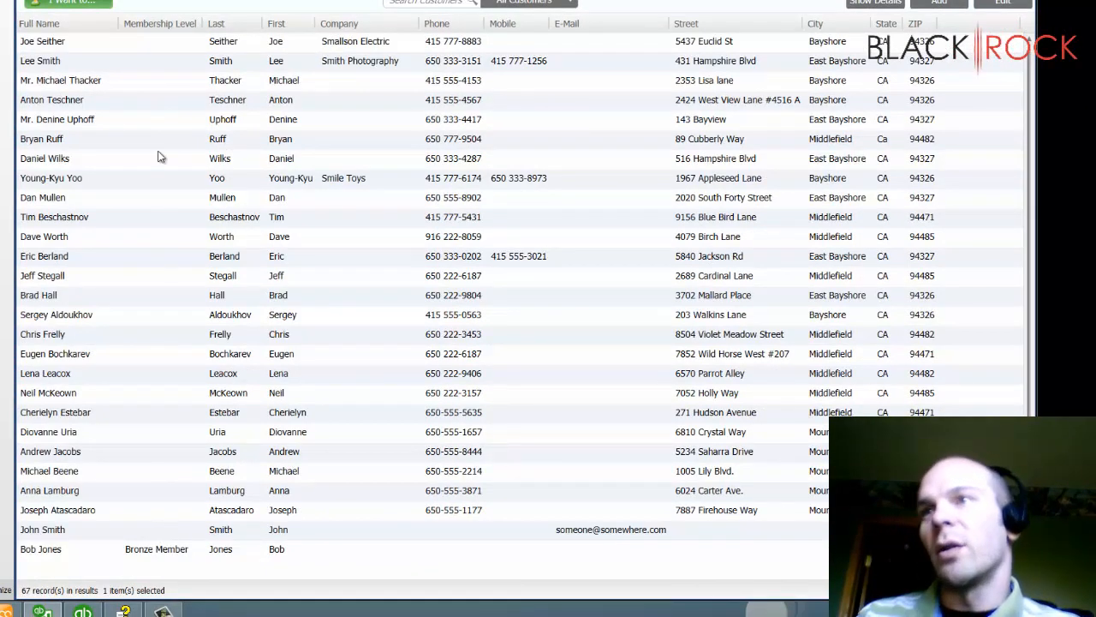
click(161, 556)
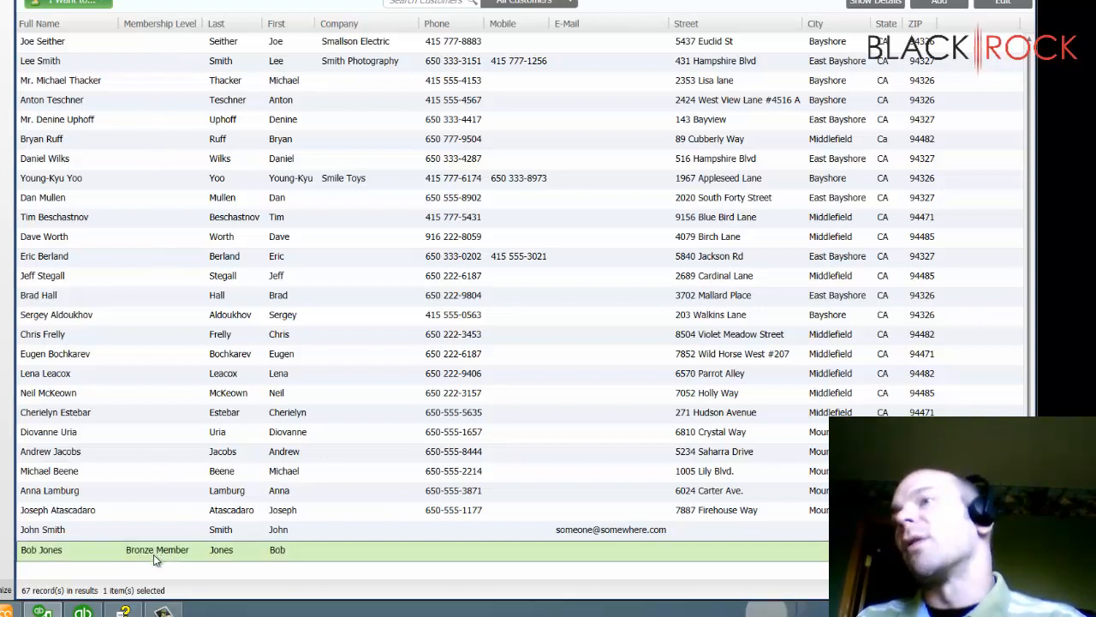
click(157, 25)
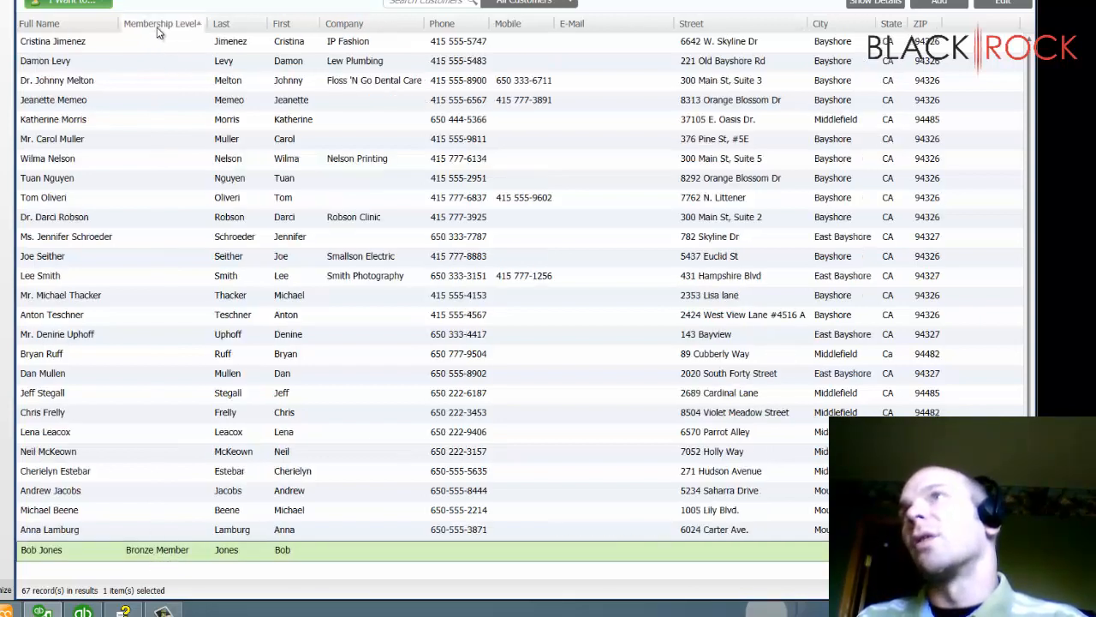
click(158, 26)
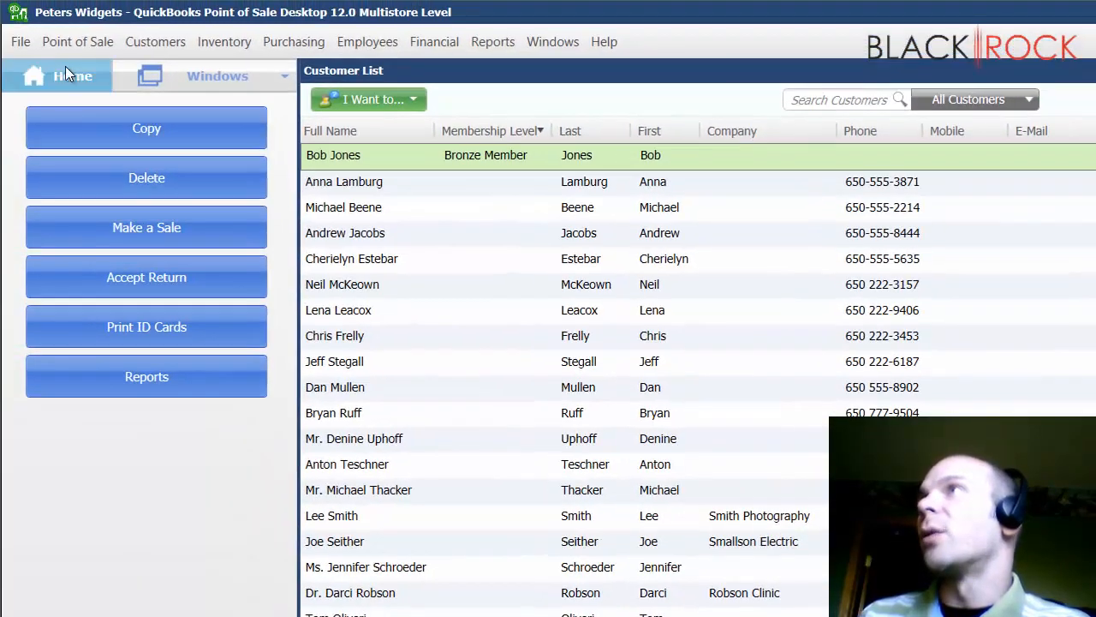
- Leave the customer list and open the custom field labels in the company preferences
click(65, 68)
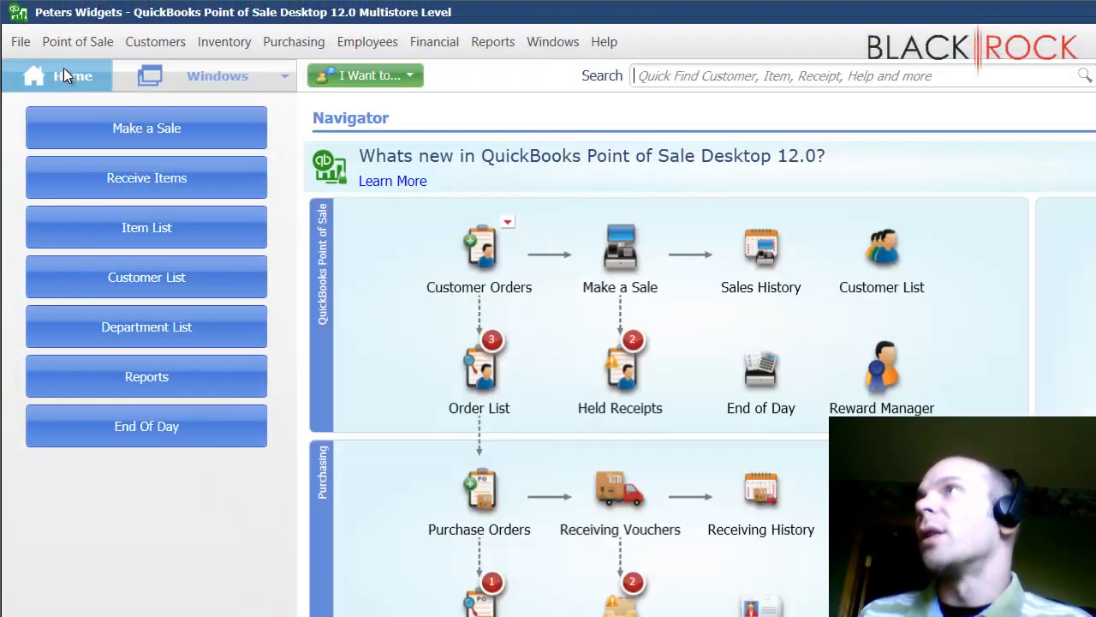
click(24, 44)
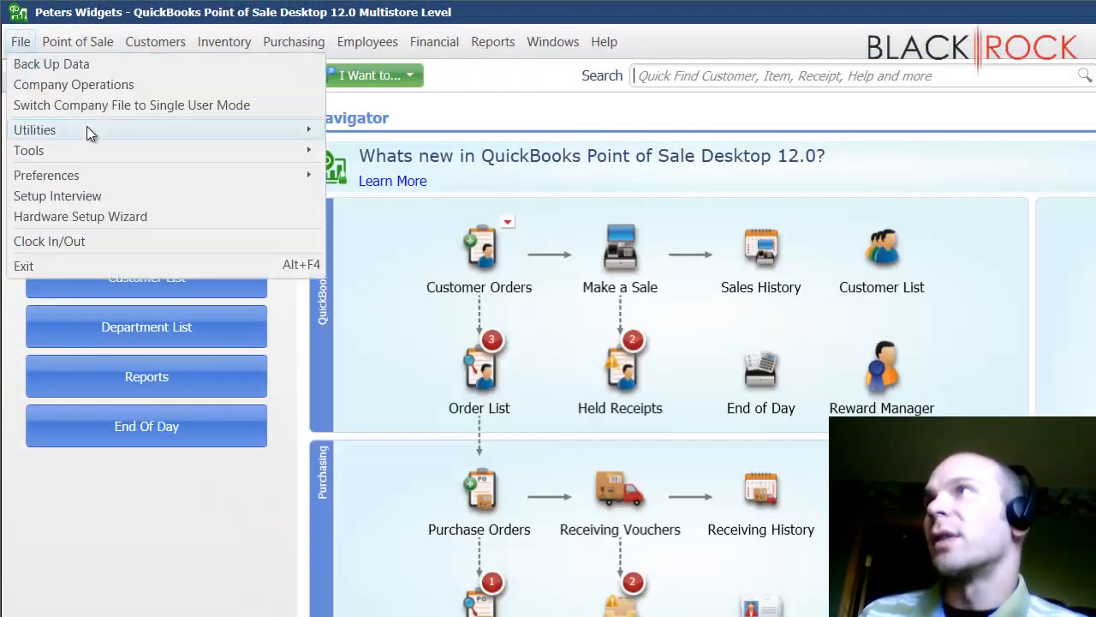
mouse_move(175, 173)
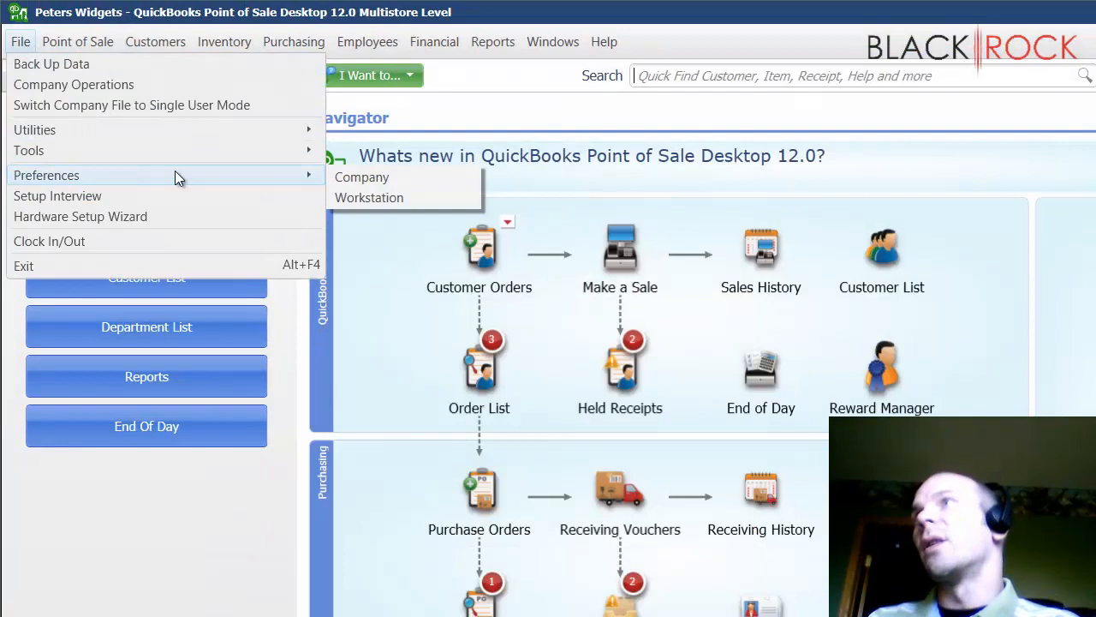
click(364, 180)
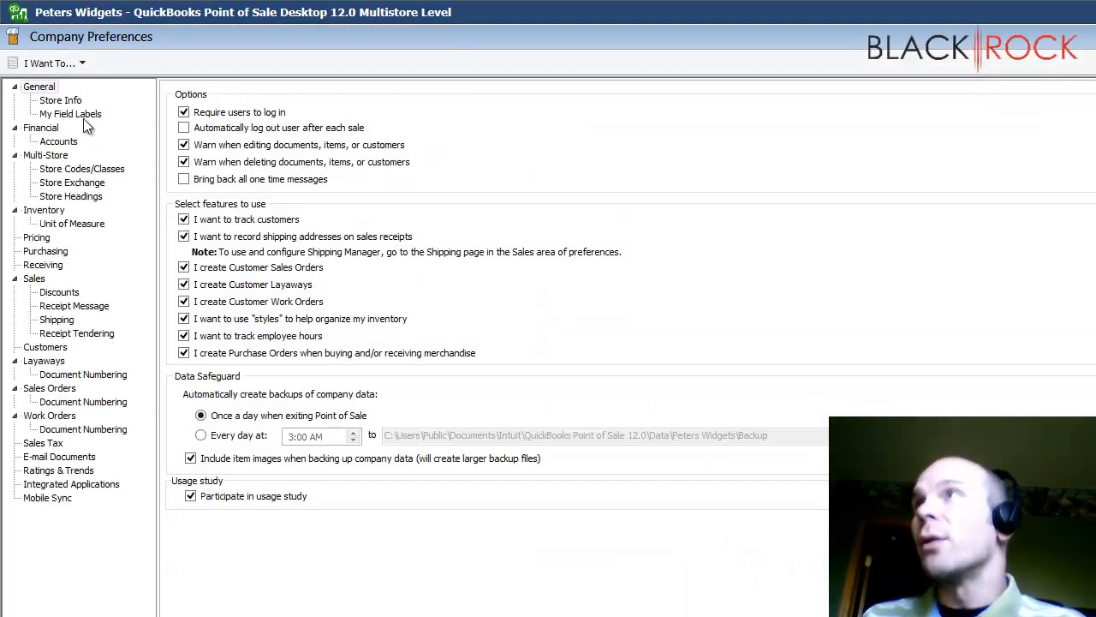
click(70, 114)
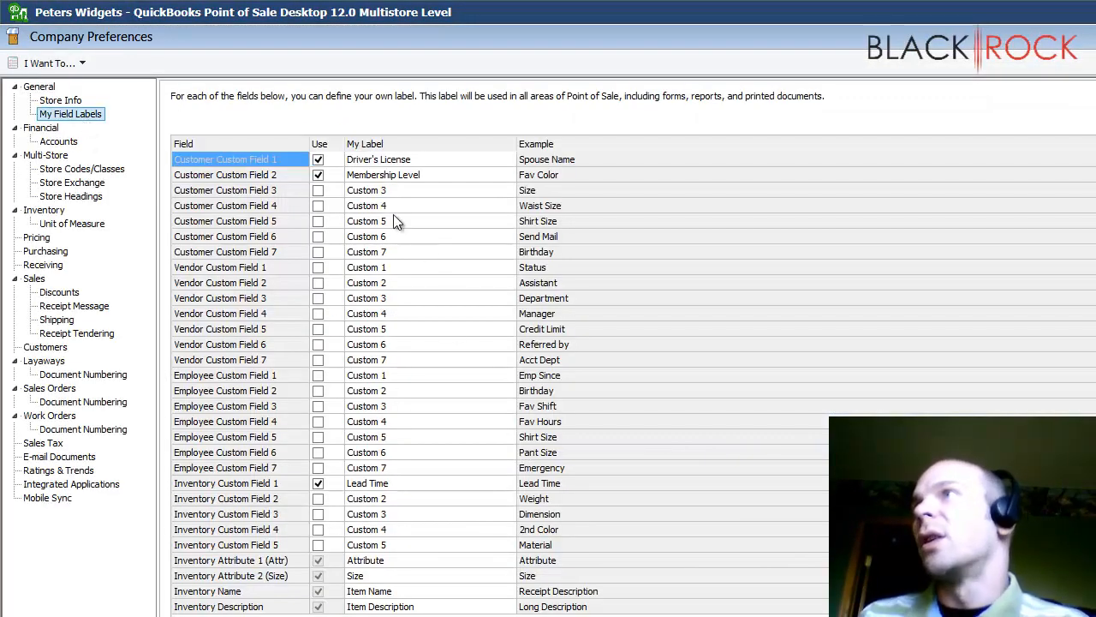